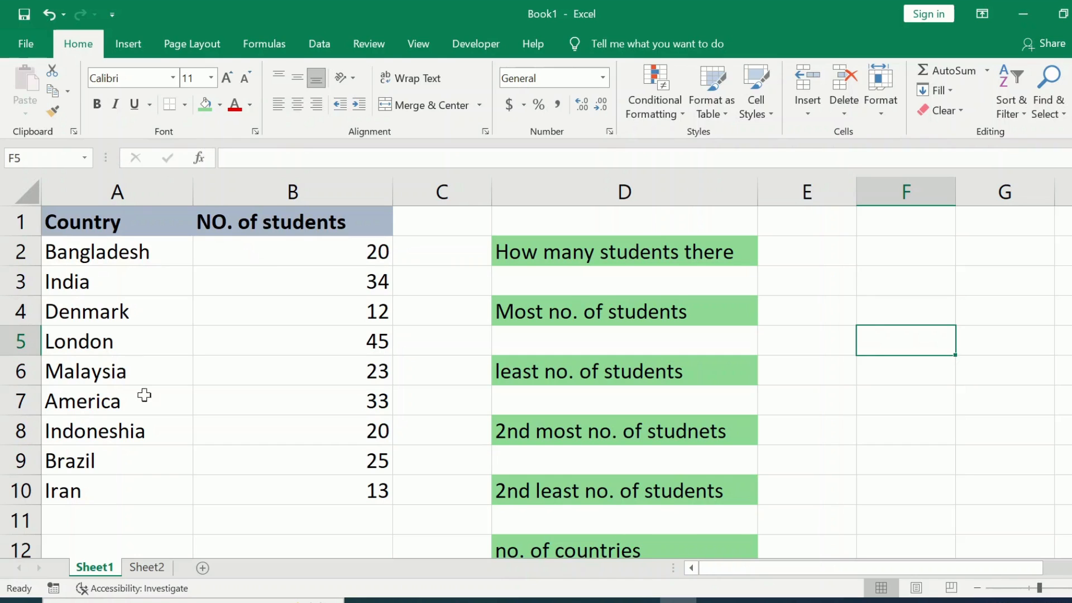
drag(336, 249, 343, 221)
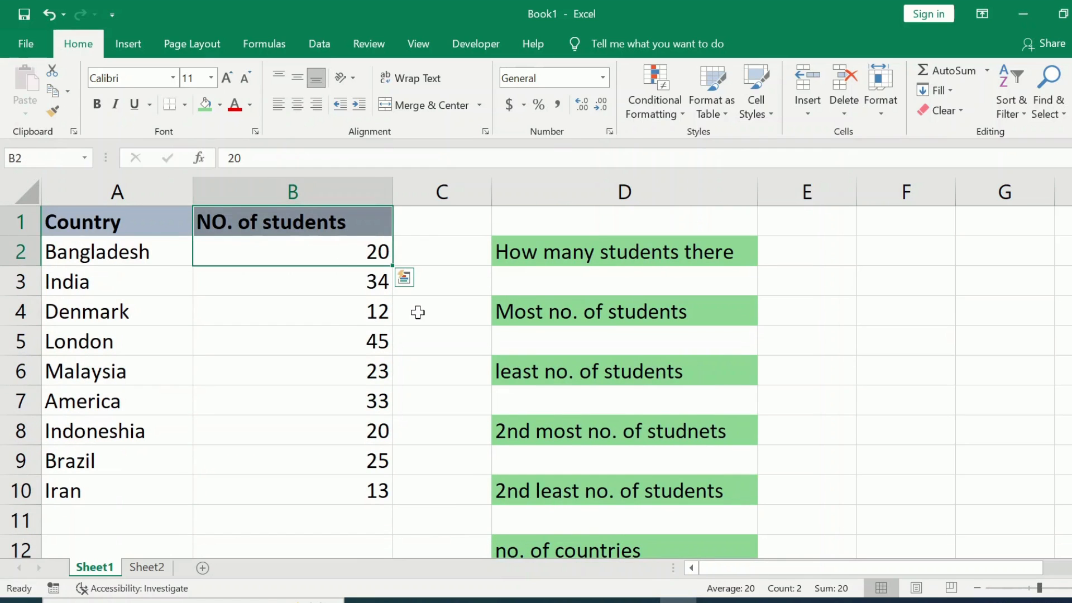
click(418, 312)
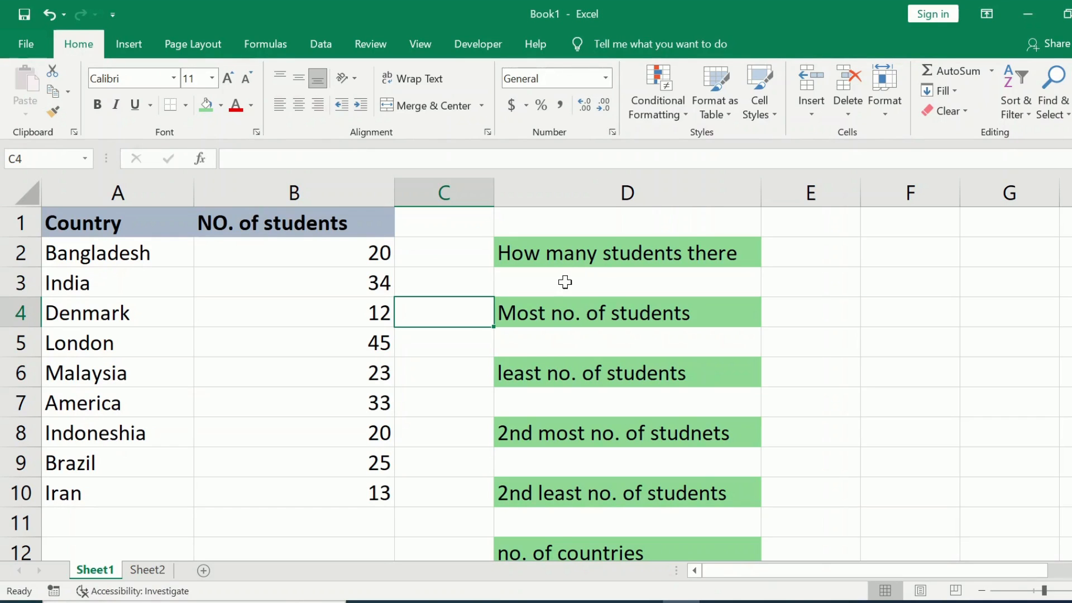
- Insert the SUM function into cell D3 below "How many students there", finding it by searching the functions for "sum"
click(555, 281)
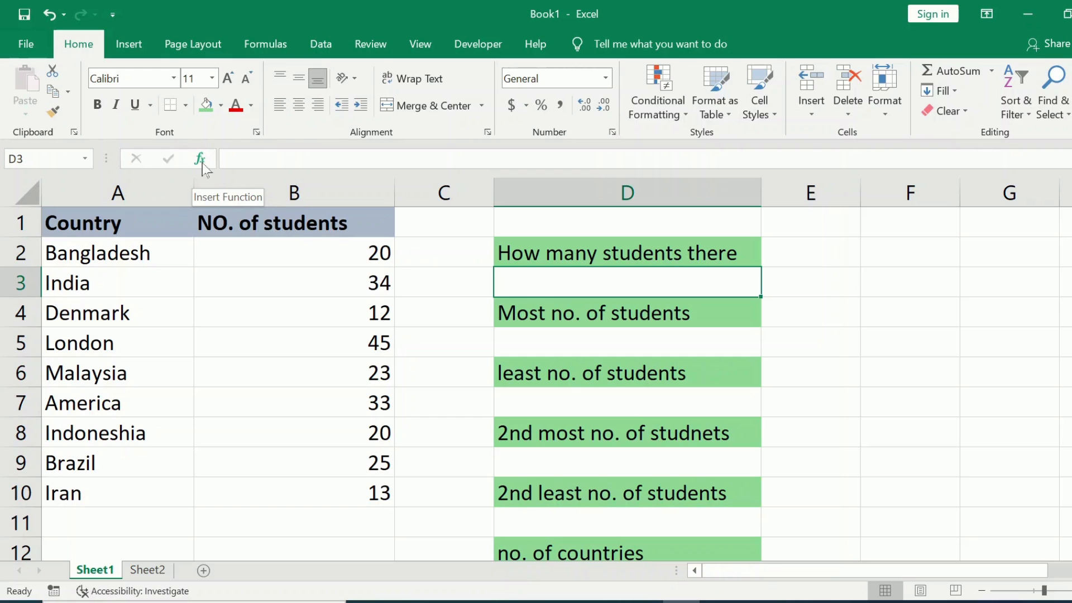
click(263, 44)
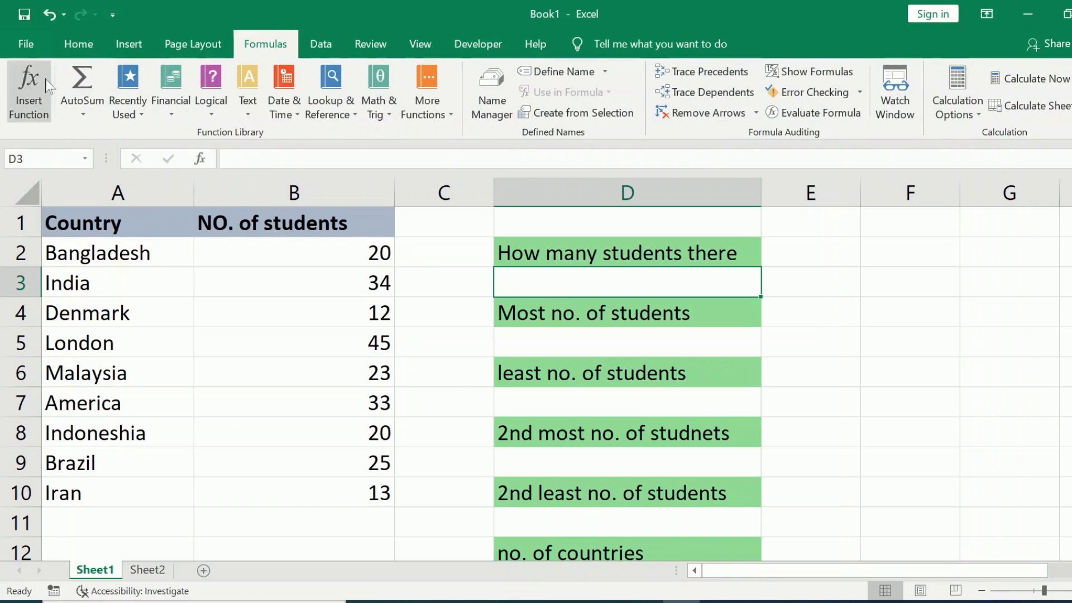
click(40, 118)
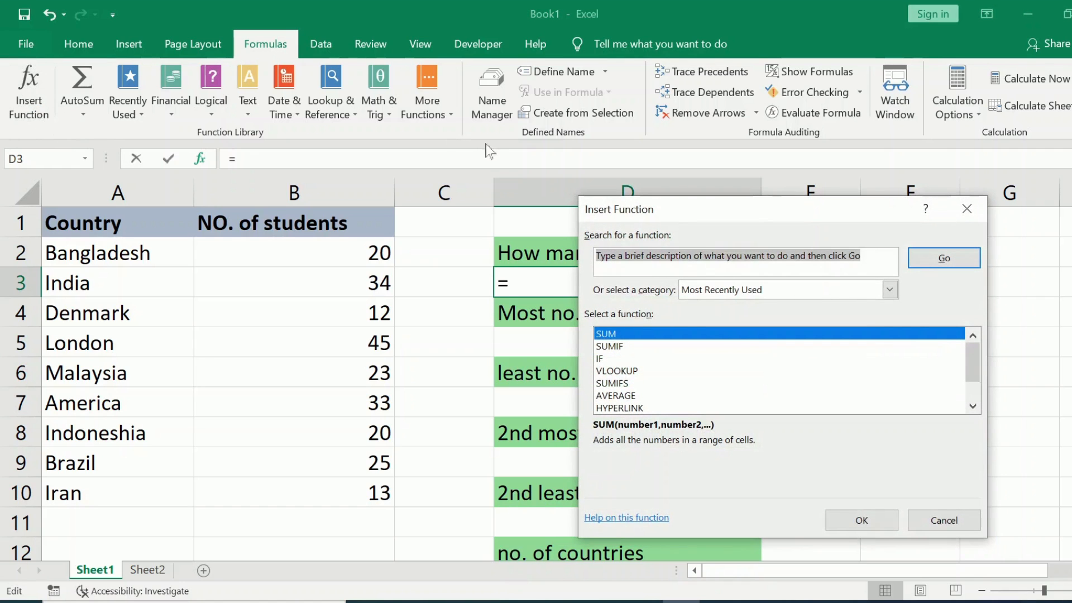
drag(714, 224, 593, 162)
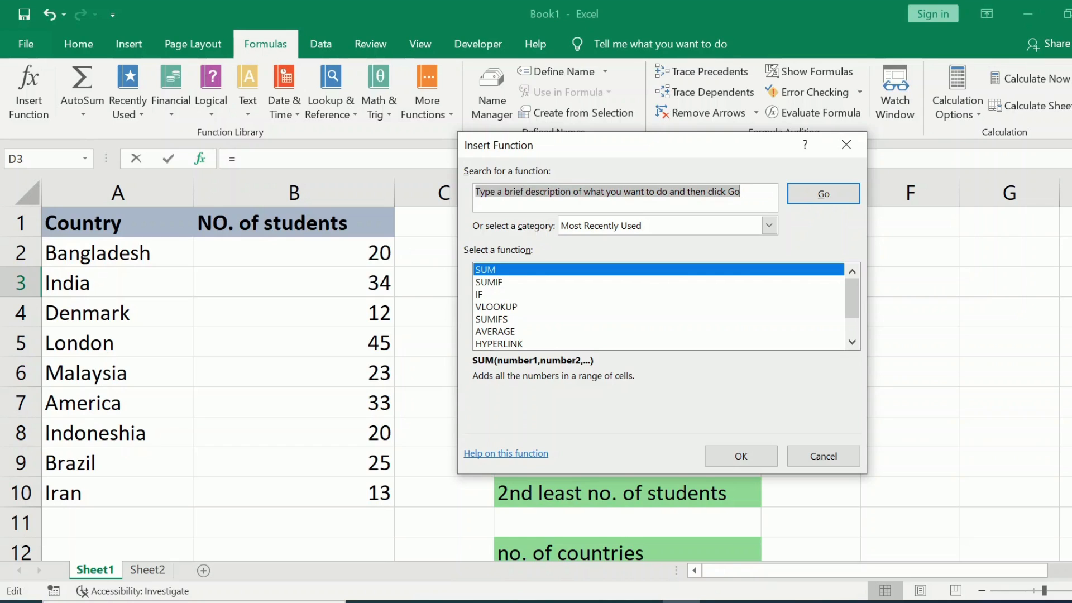
text(sum)
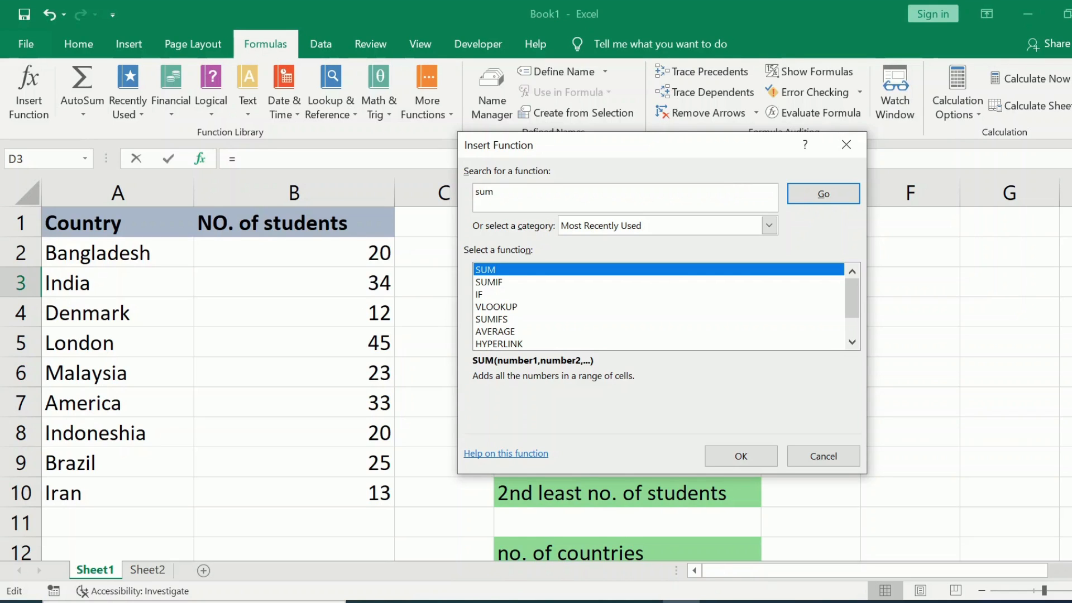
click(798, 192)
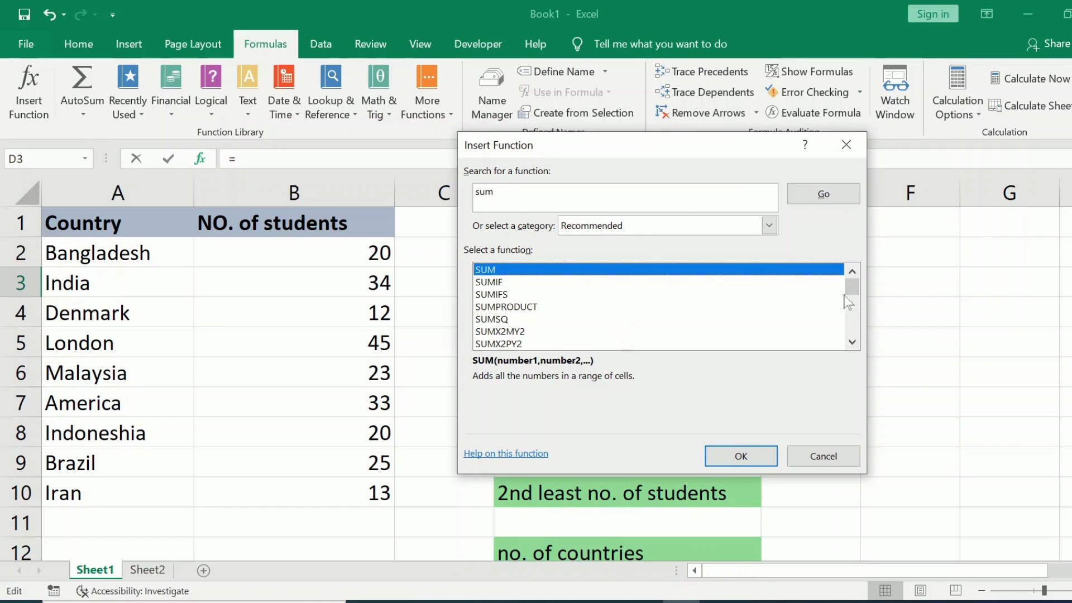
mouse_move(858, 293)
mouse_down()
mouse_move(859, 328)
mouse_move(854, 285)
mouse_move(856, 328)
mouse_move(850, 274)
mouse_up()
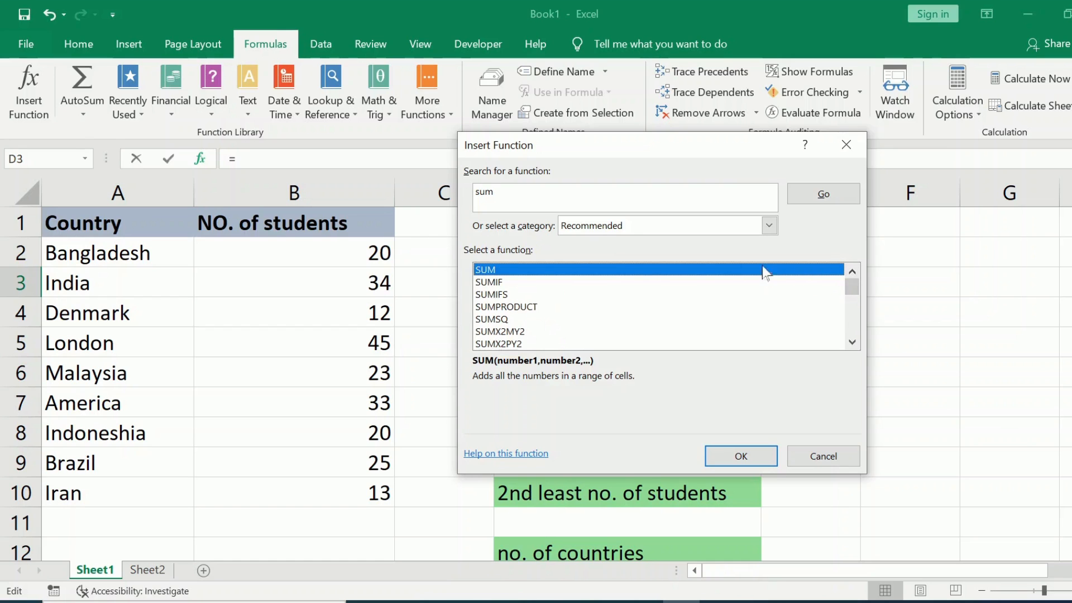
click(734, 459)
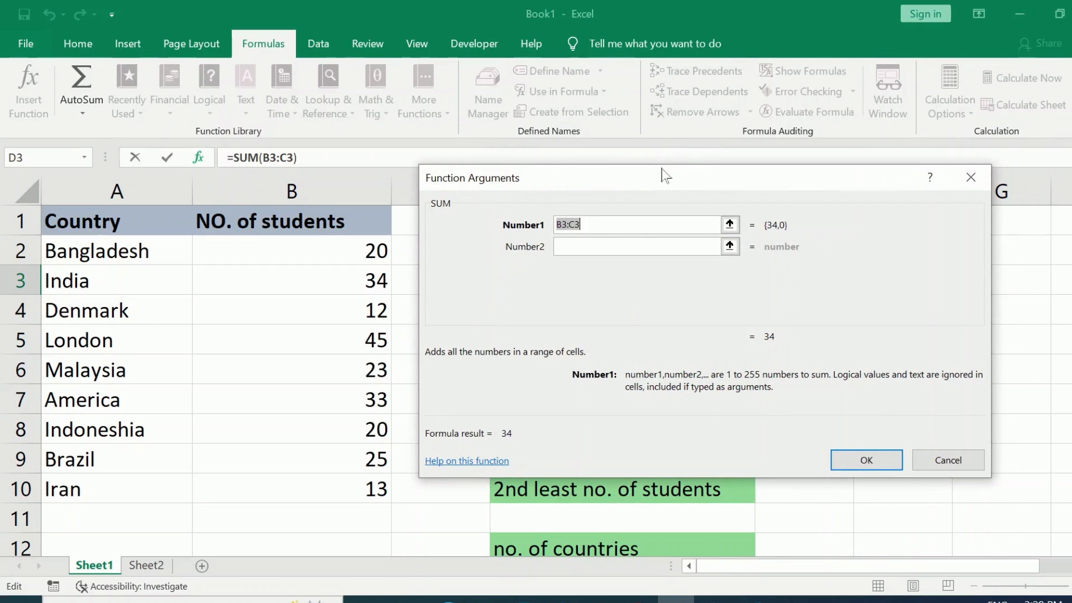
- Clear the suggested range and set the first three SUM arguments to cells B2, B3 and B4
drag(661, 169, 655, 118)
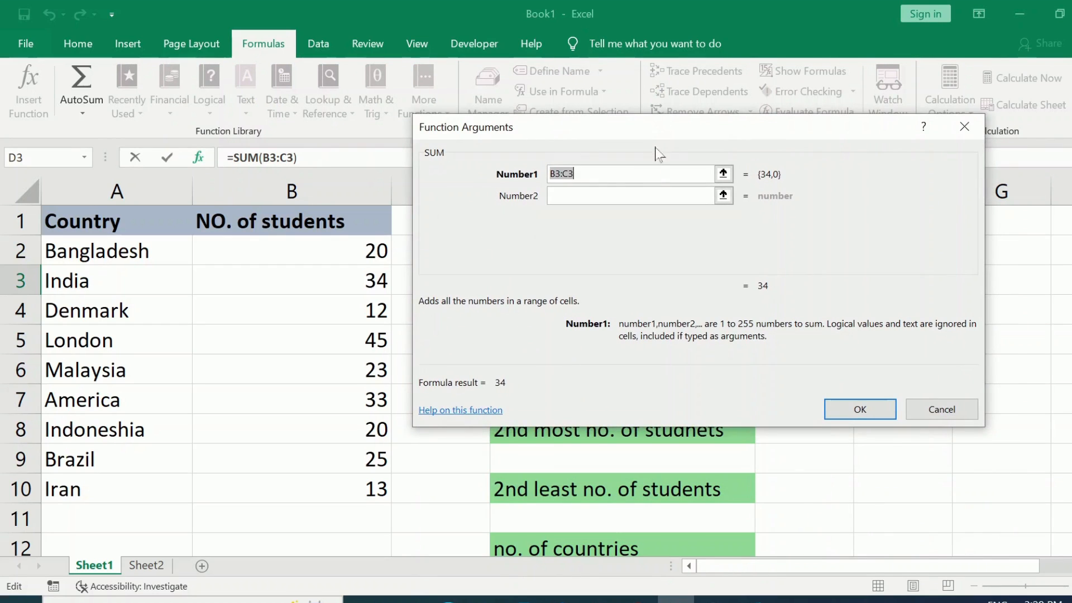
key(BackSpace)
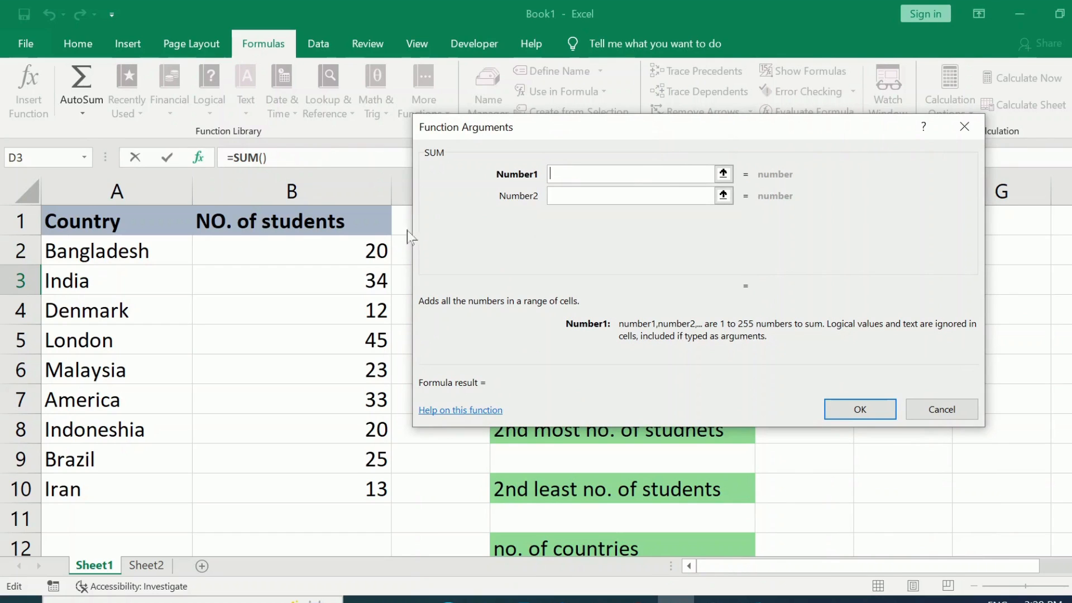
click(354, 249)
click(600, 196)
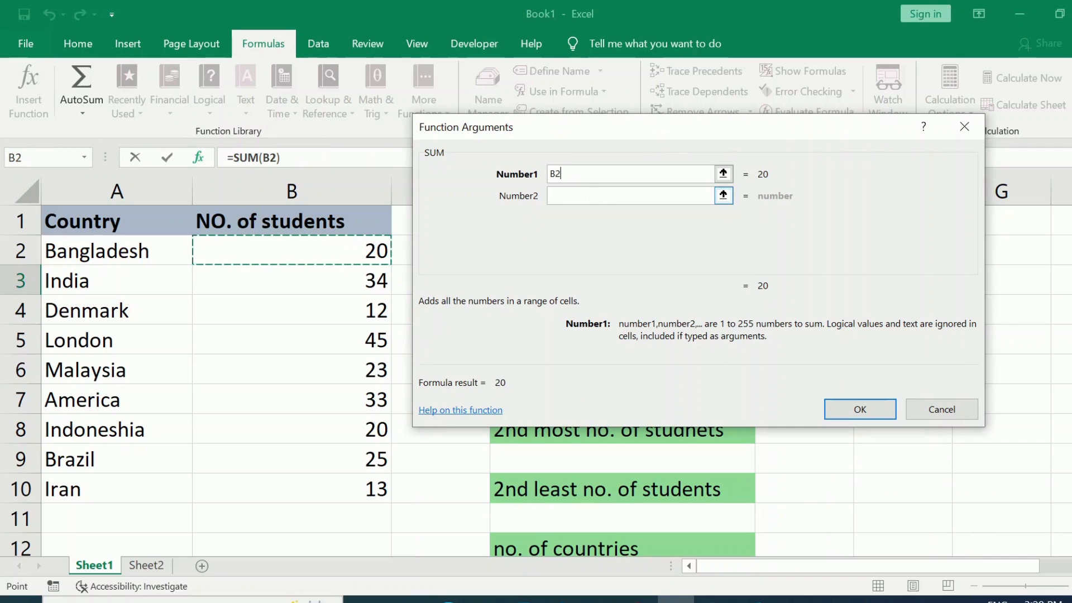
click(332, 279)
click(570, 222)
click(377, 307)
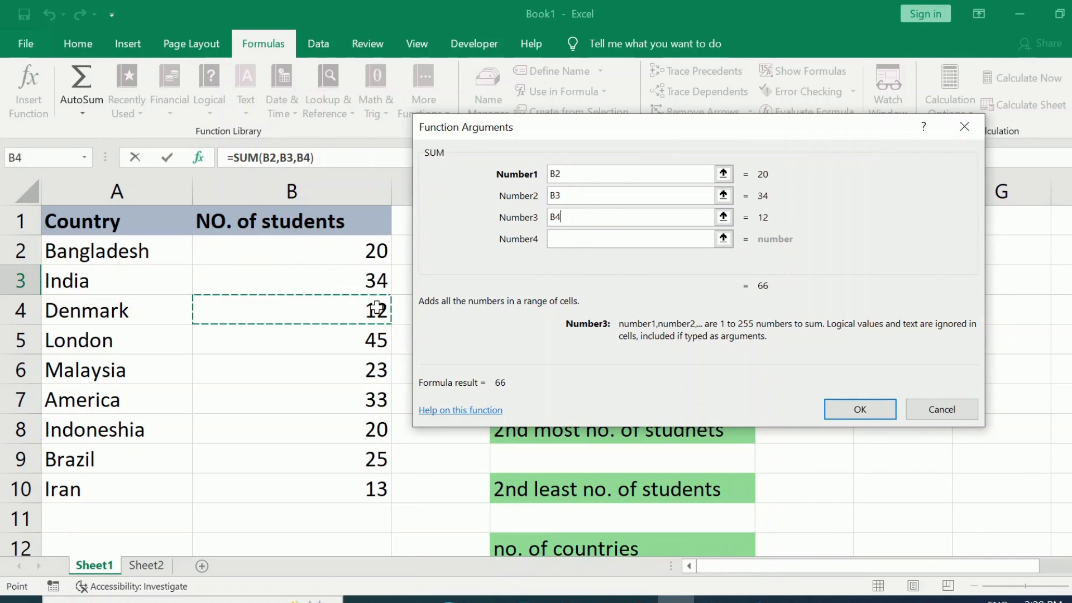
- Replace the separate SUM arguments with the single range B2:B10 and confirm the formula in D3
key(BackSpace)
key(BackSpace)
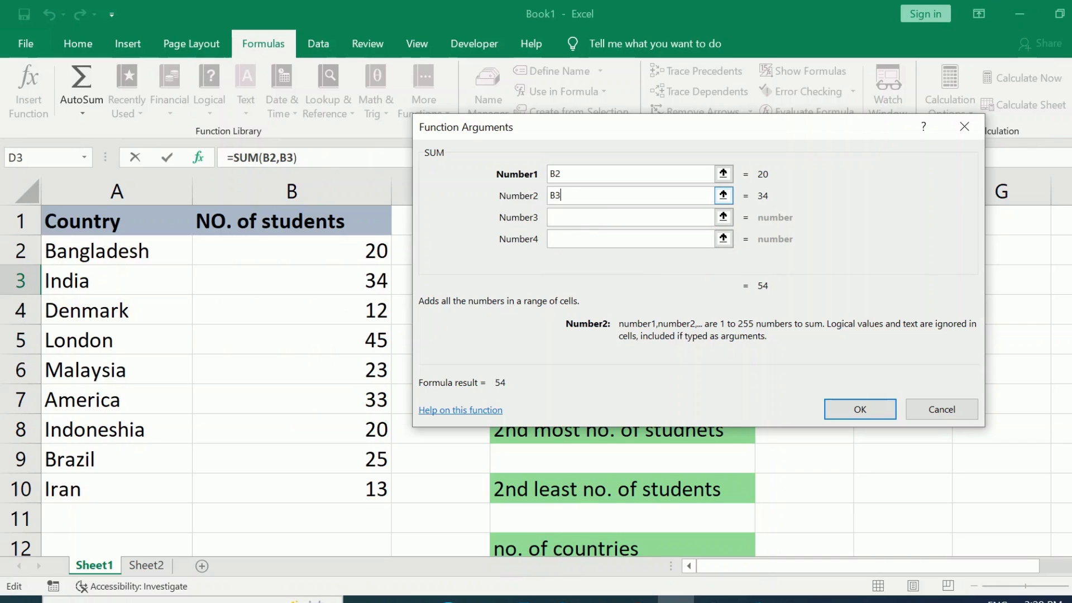
key(BackSpace)
key(BackSpace)
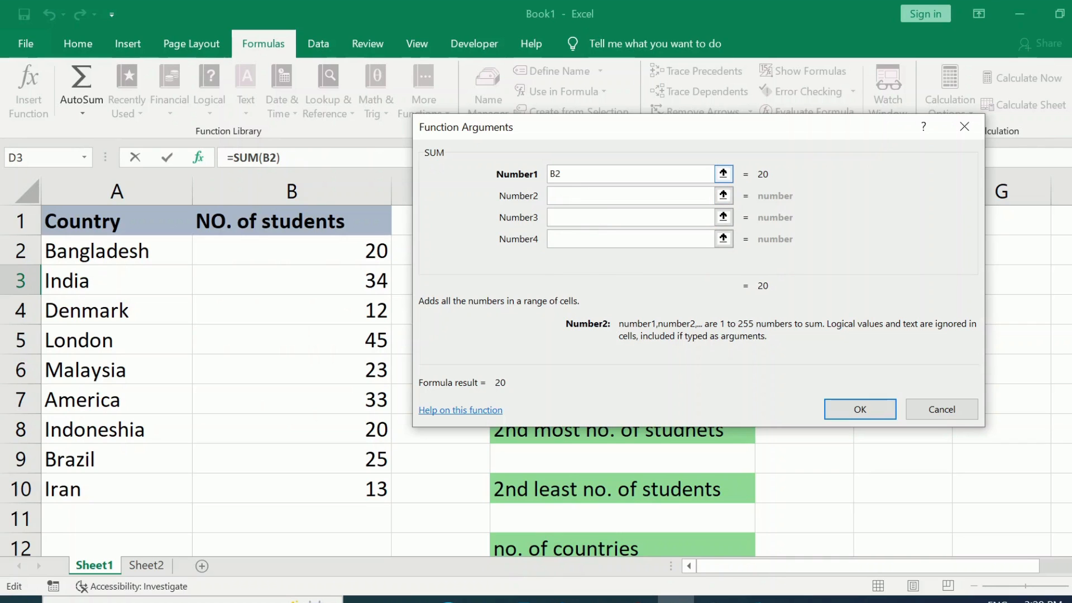
key(BackSpace)
key(BackSpace)
drag(340, 248, 363, 434)
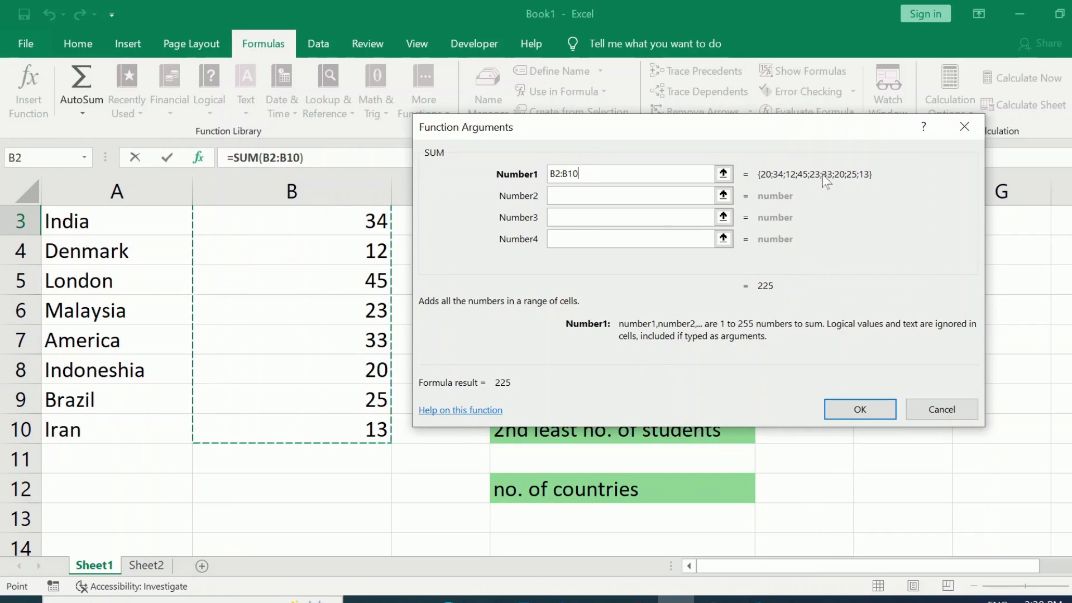
click(839, 409)
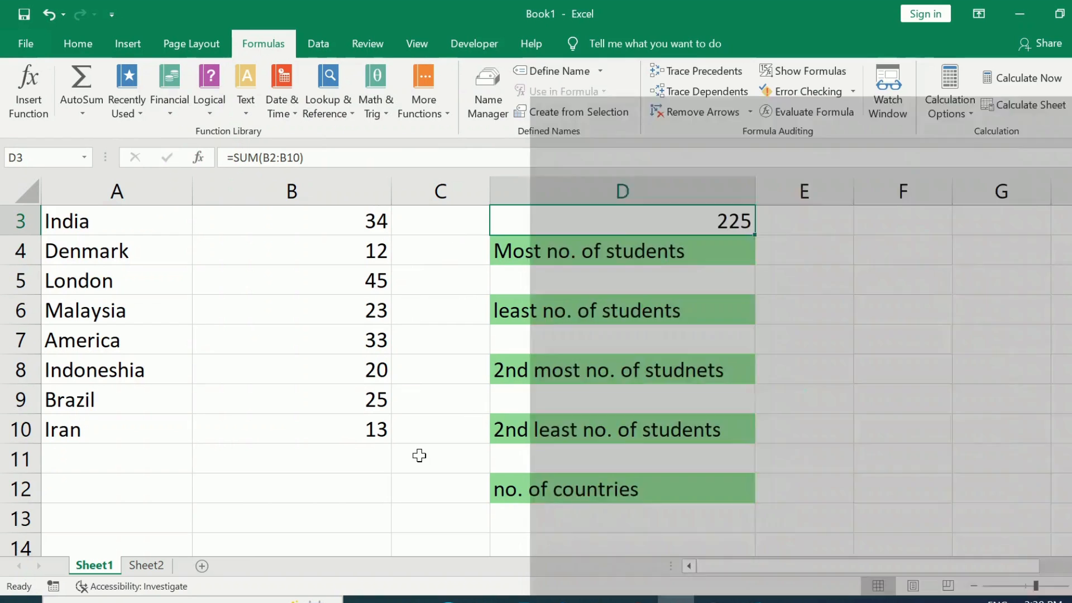
click(418, 455)
scroll(785, 234, up, 1)
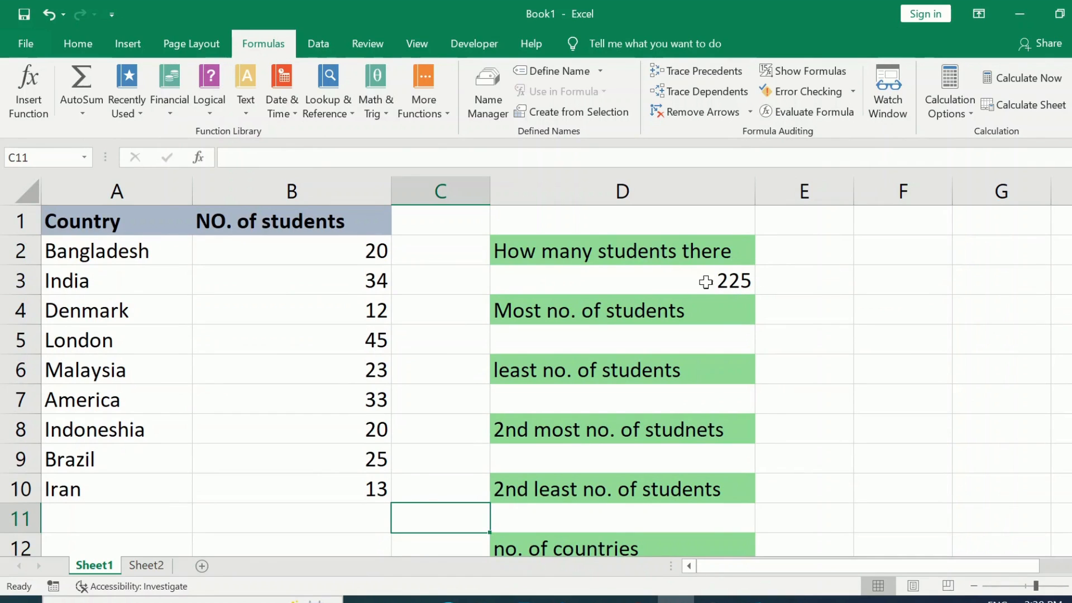
- Delete the SUM formula from cell D3 below "How many students there"
drag(335, 249, 380, 180)
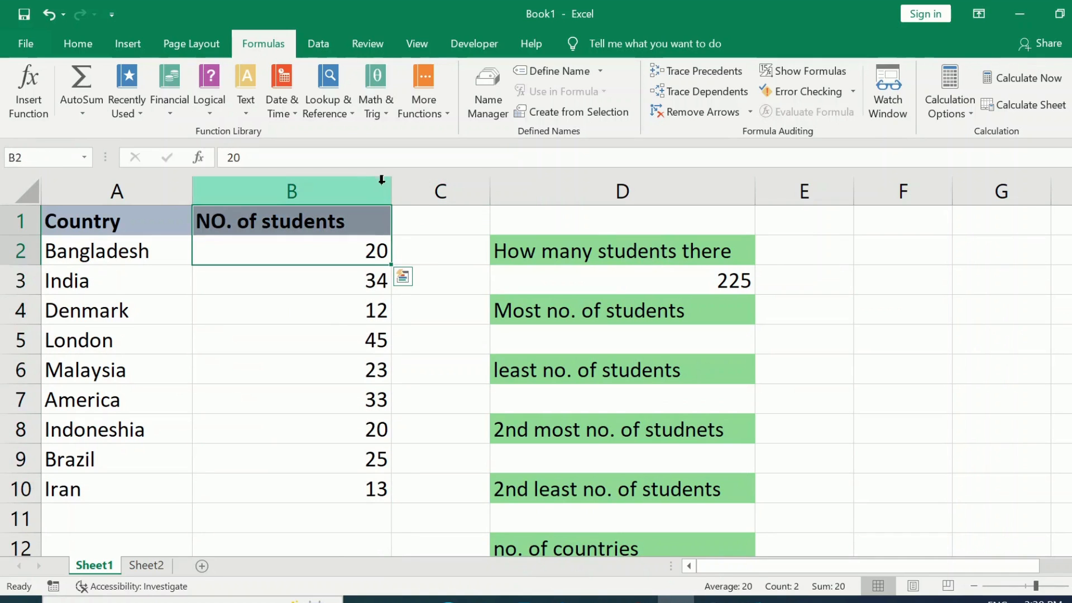
click(676, 278)
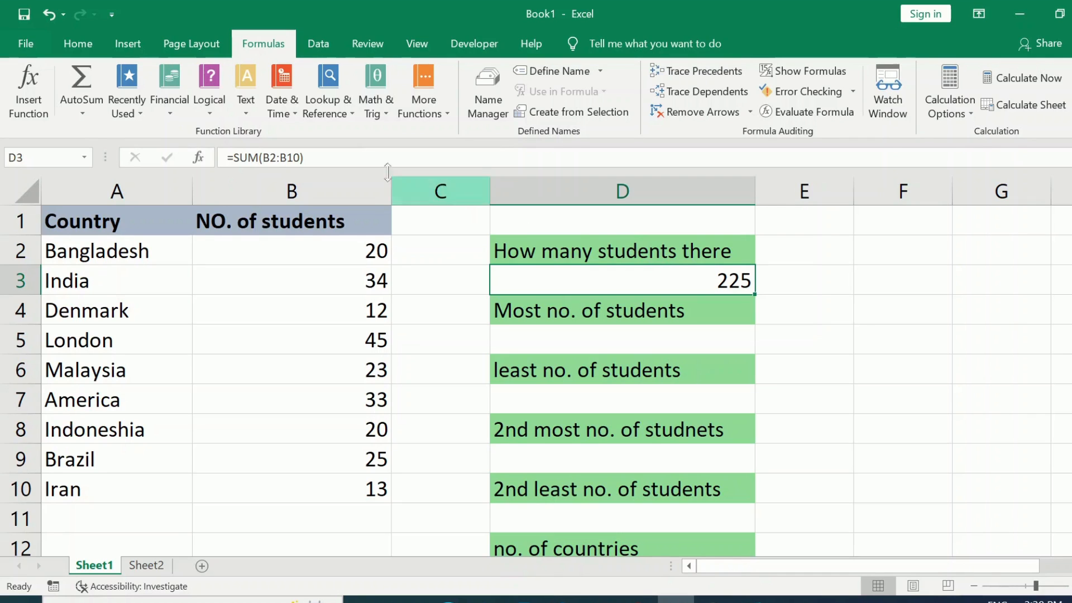
key(BackSpace)
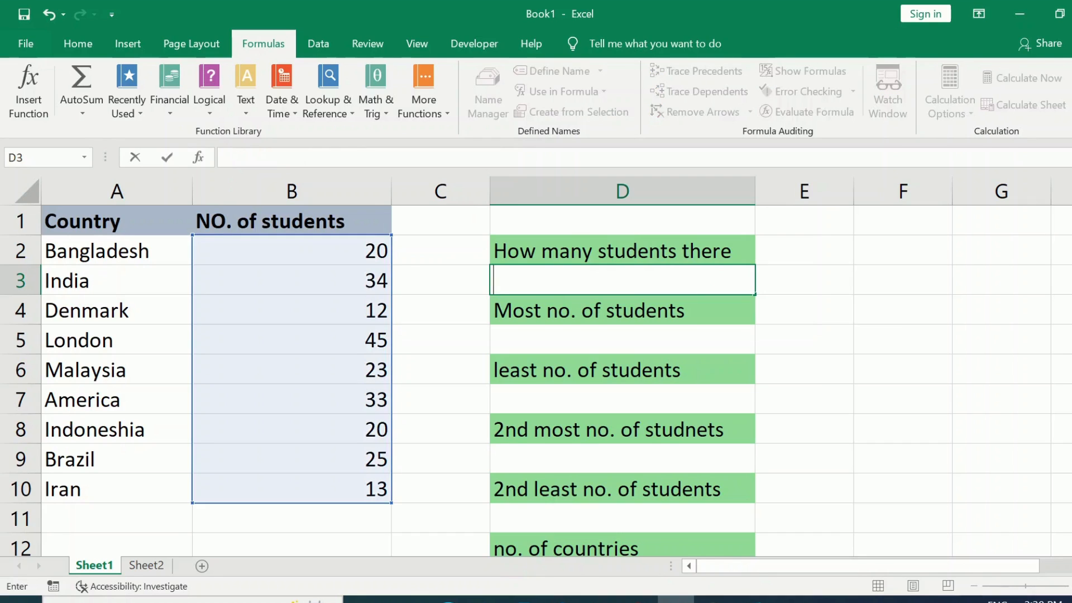
key(F2)
- Total the student numbers in B2:B10 with AutoSum, placing the result in cell B11
drag(327, 249, 367, 483)
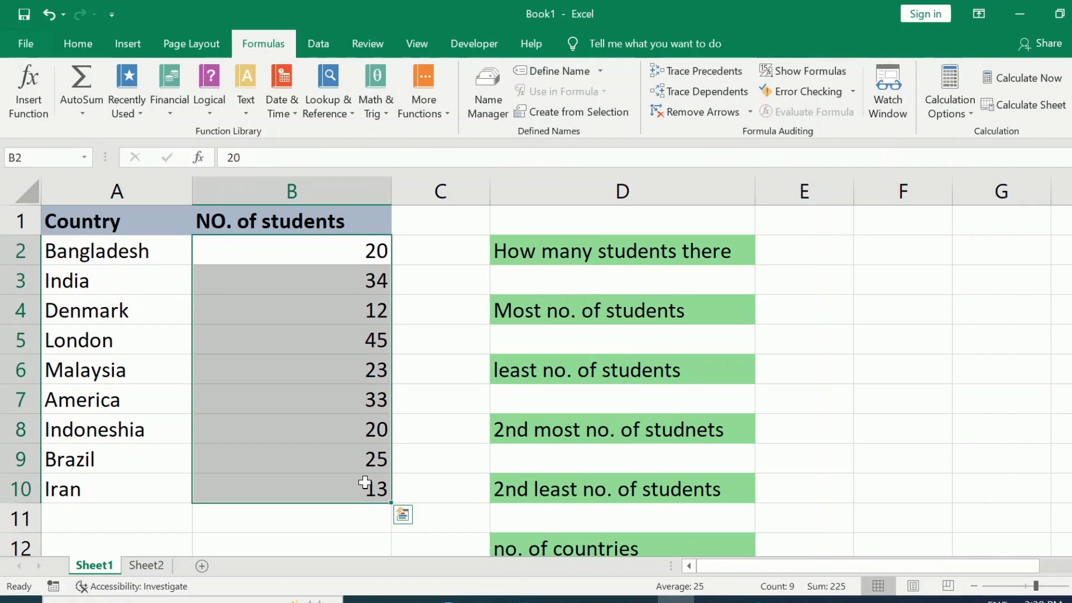
click(81, 81)
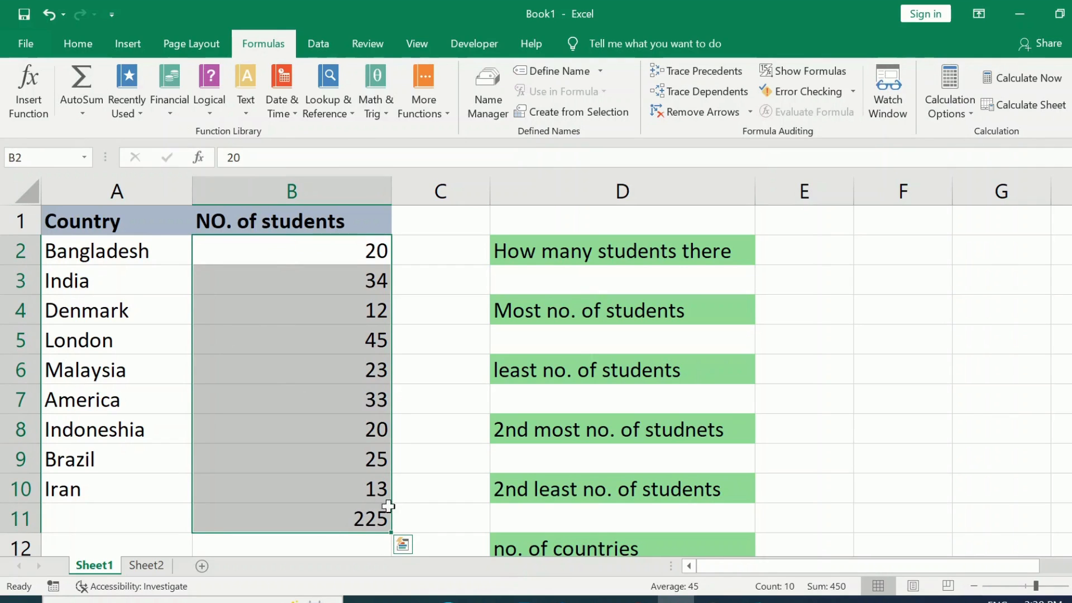
click(404, 518)
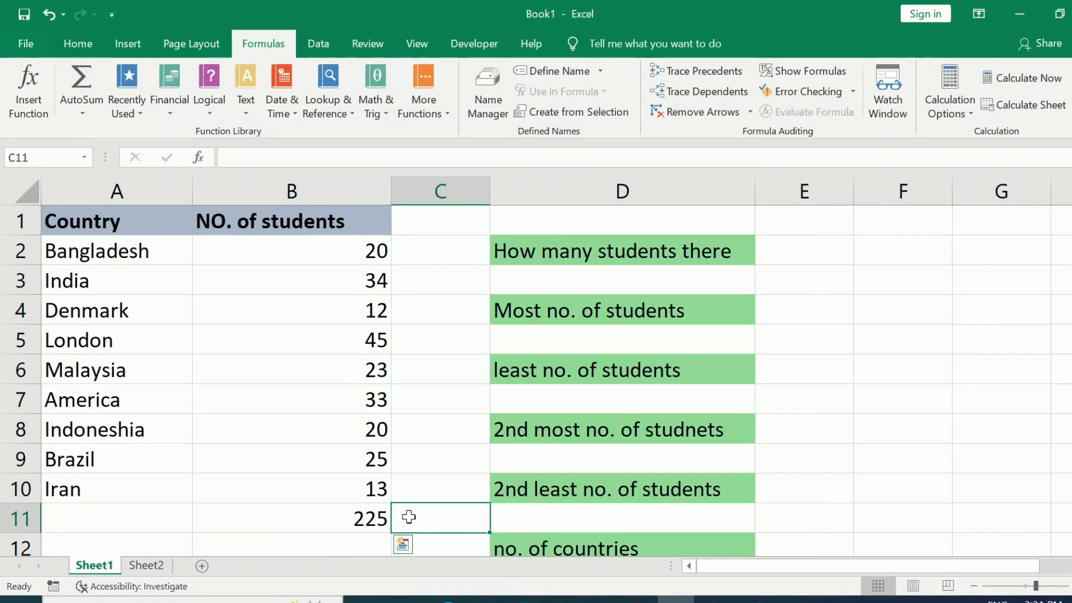
click(353, 515)
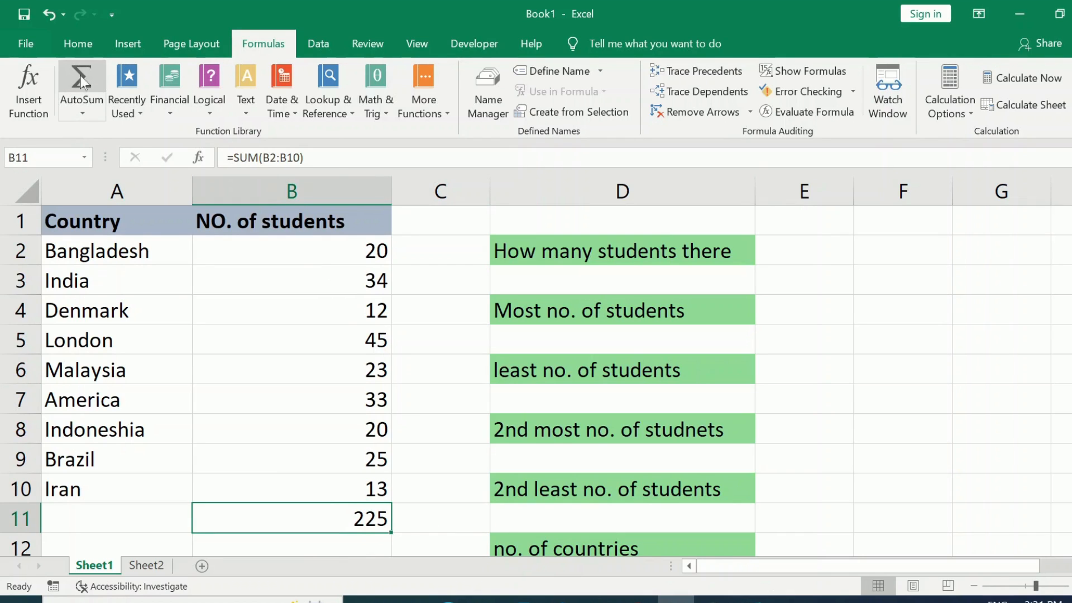
- Delete the AutoSum total from cell B11 below the student numbers
click(66, 40)
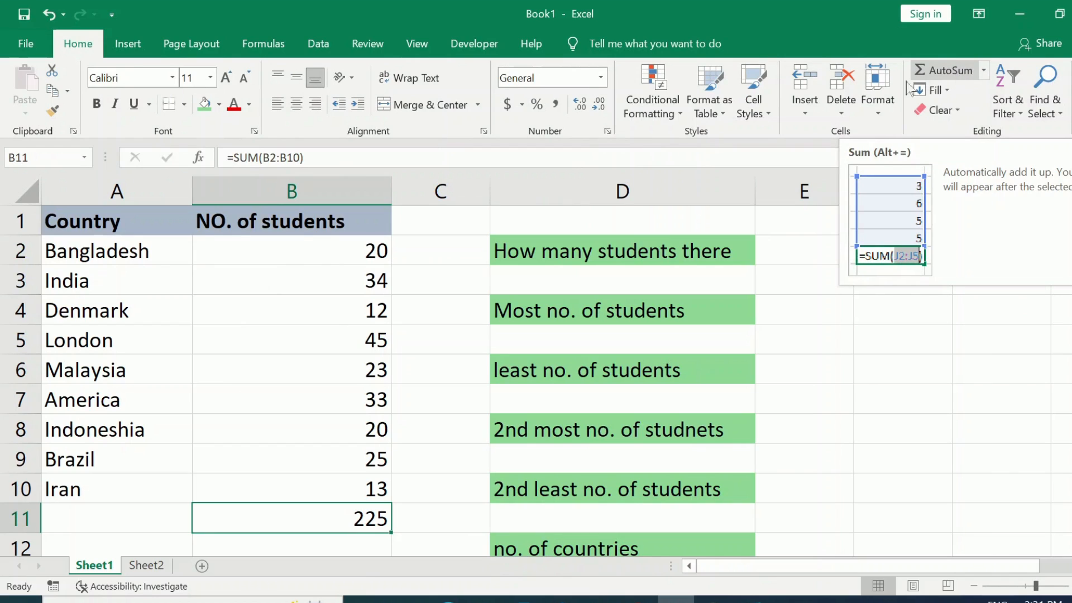
click(405, 284)
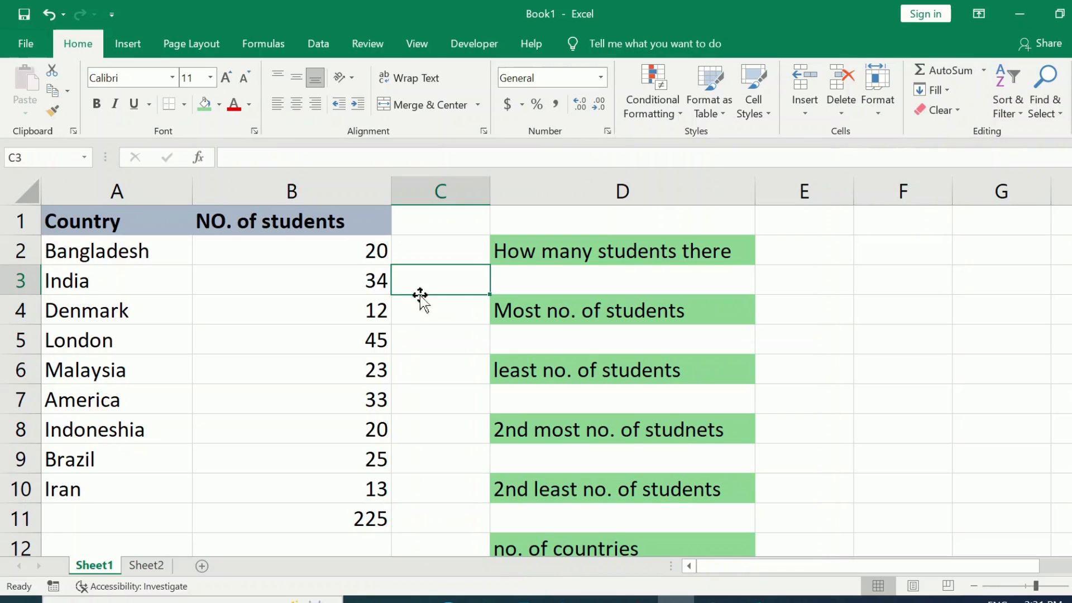
click(333, 524)
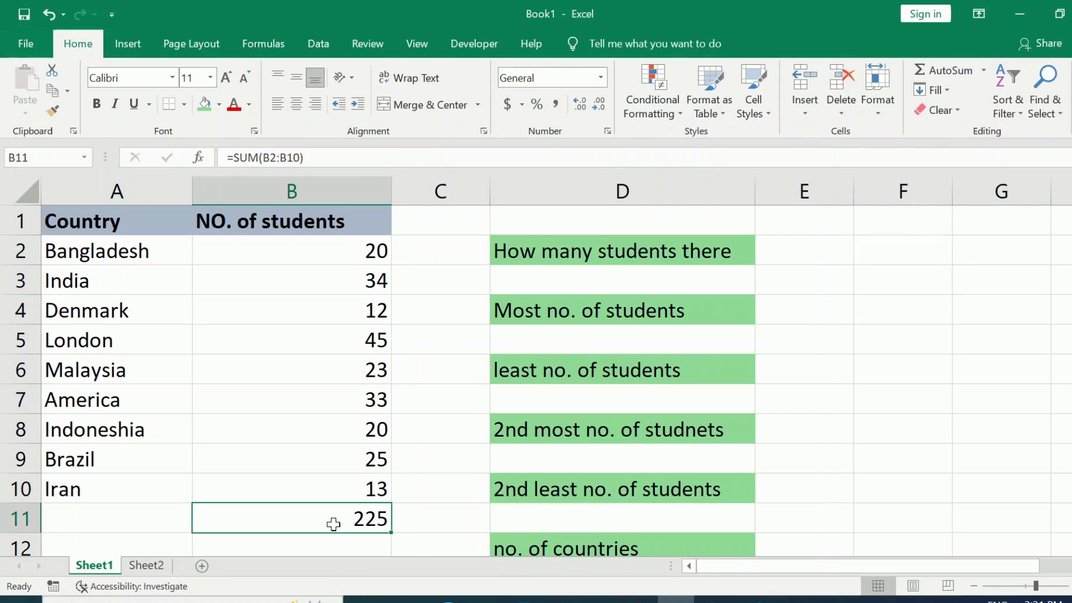
key(BackSpace)
click(453, 519)
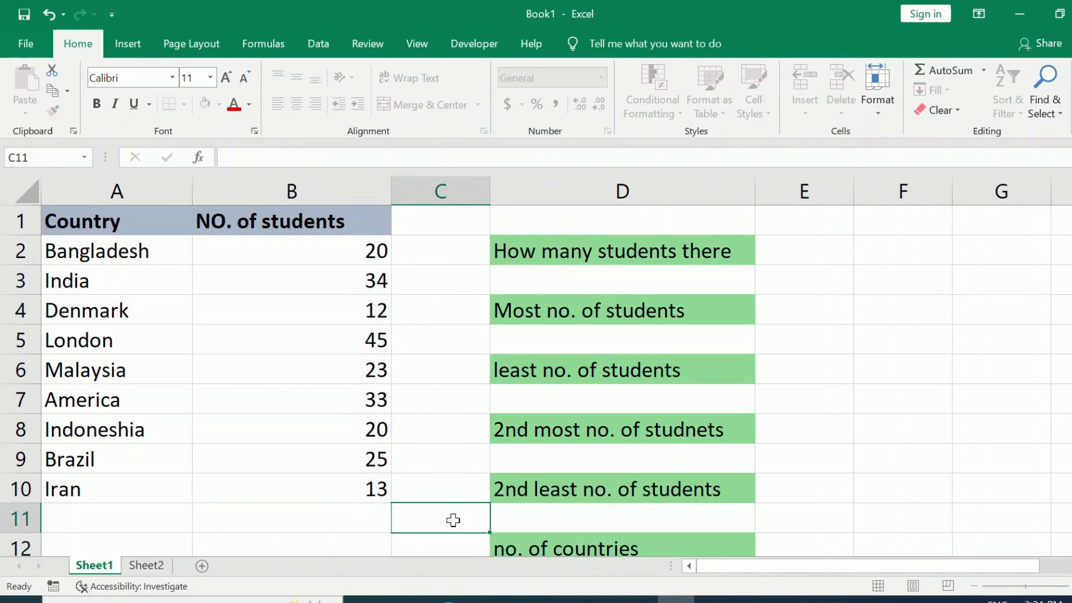
- Apply AutoSum to the student numbers B2:B10 so the total goes into cell B11
drag(343, 246, 373, 481)
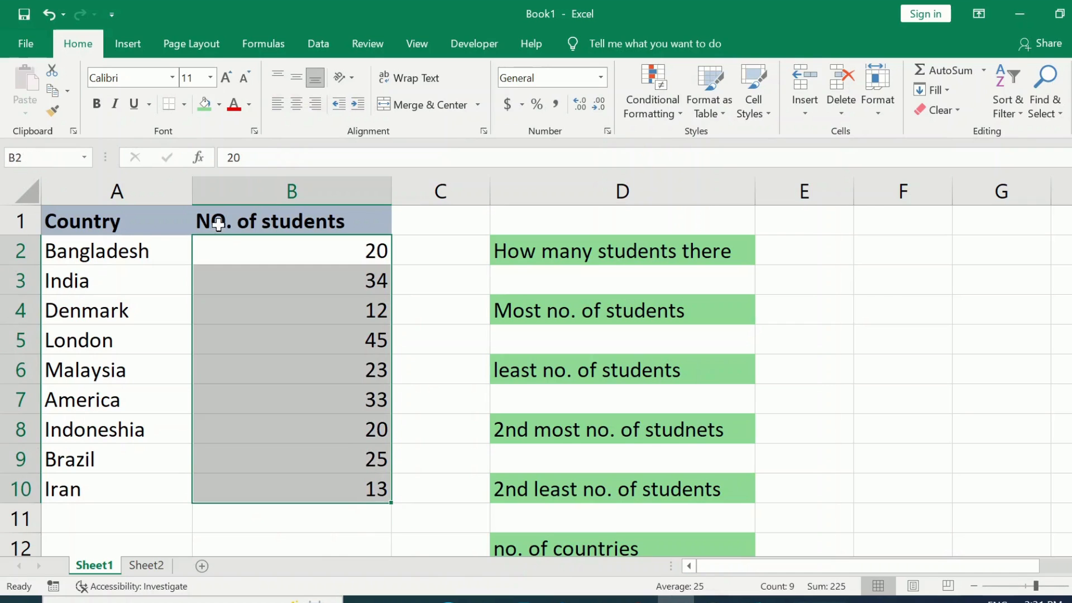
click(944, 71)
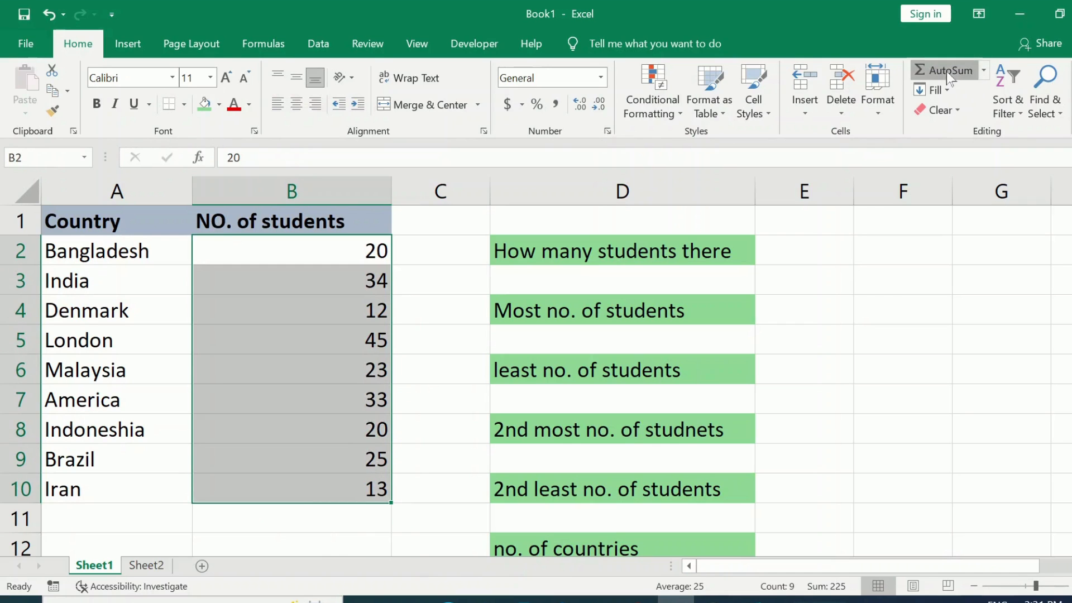
click(444, 525)
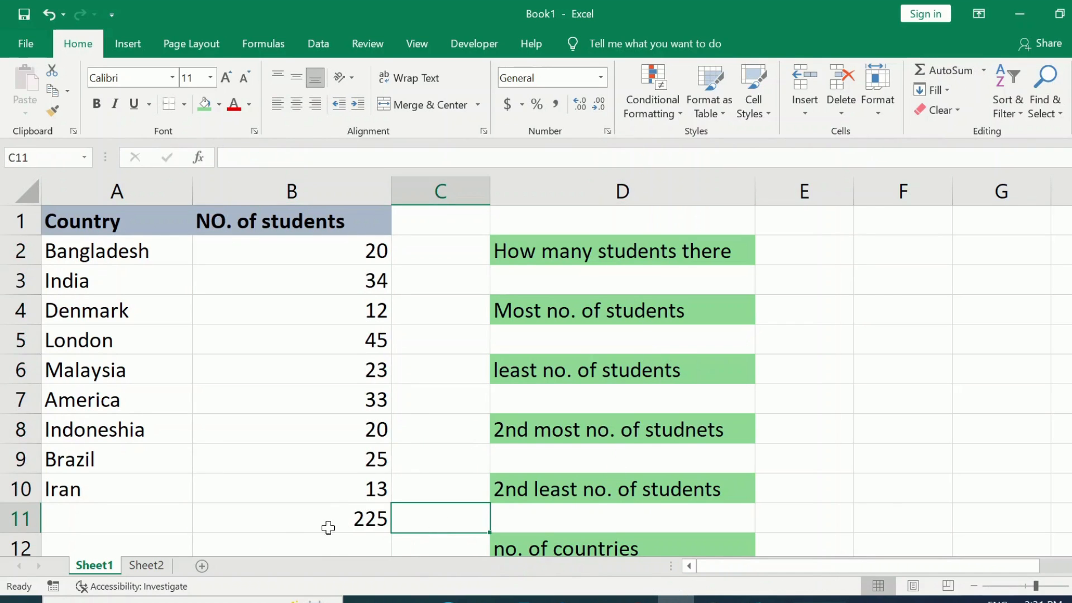
- Open the total in cell B11 for editing to examine its SUM formula and the range it covers
click(312, 512)
double_click(312, 511)
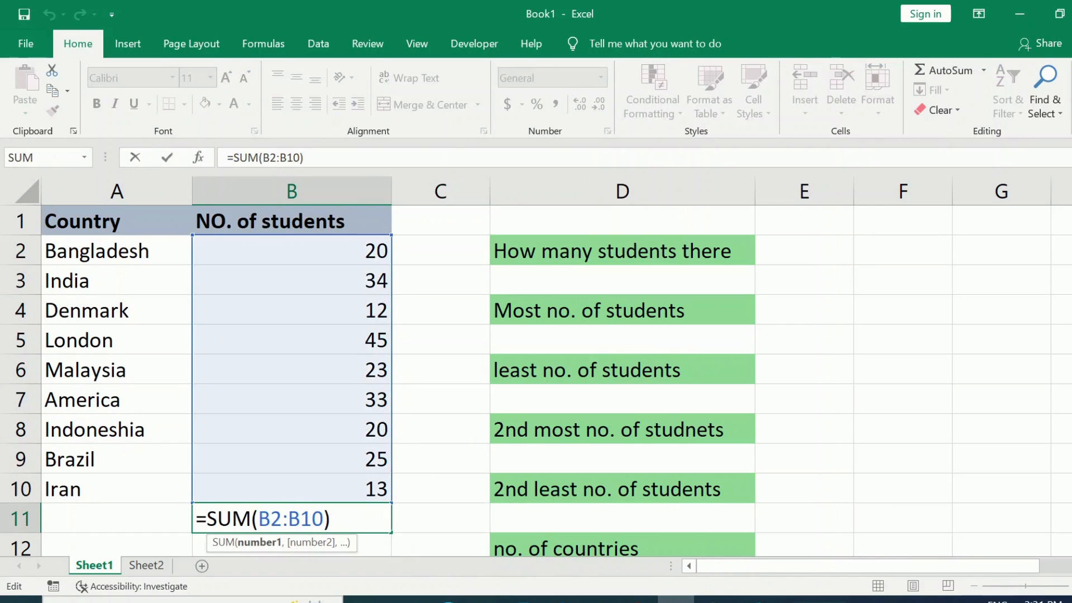
click(335, 520)
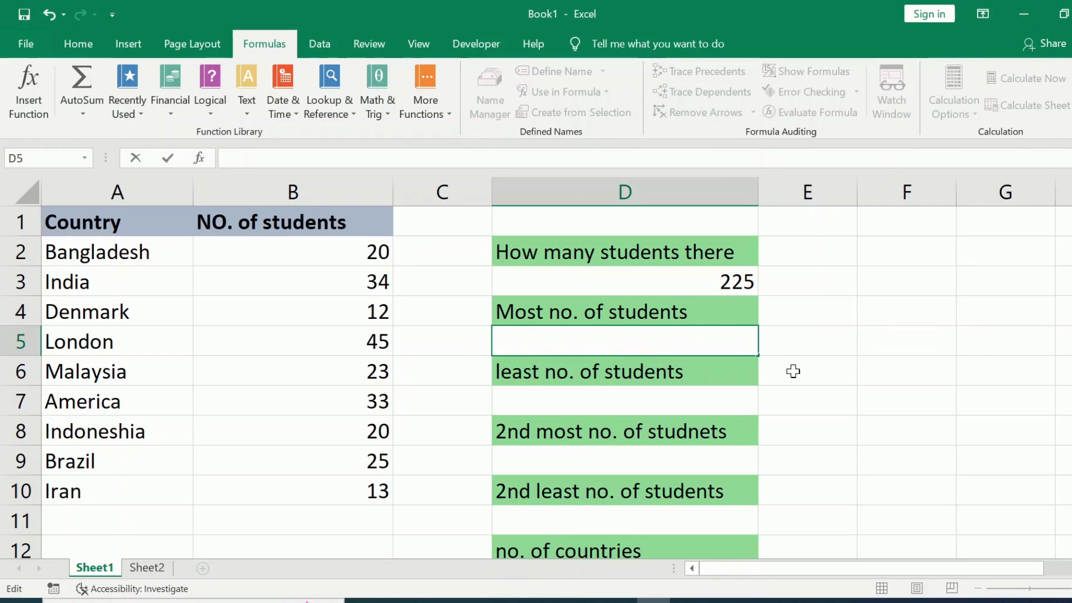
- Enter =MAX(B2:B10) in cell D5 under "Most no. of students" using the AutoSum Max function
click(794, 372)
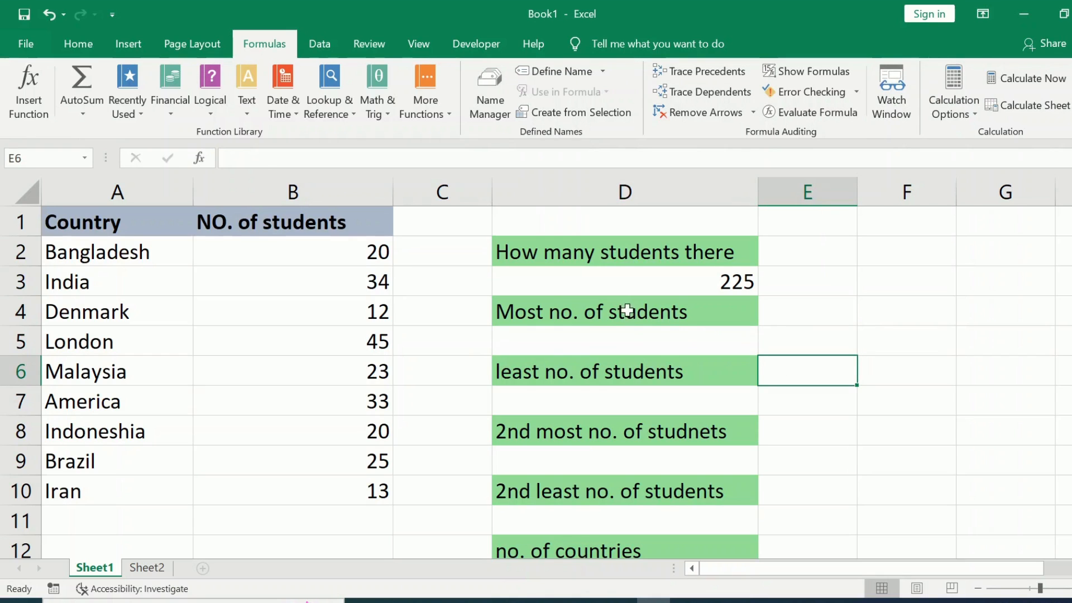
click(527, 338)
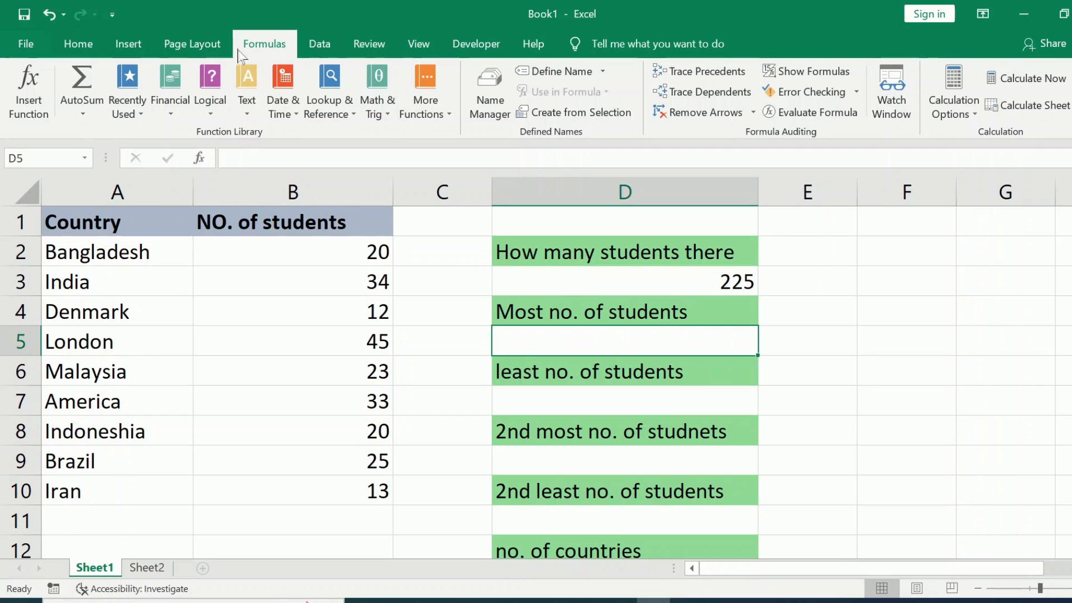
click(84, 115)
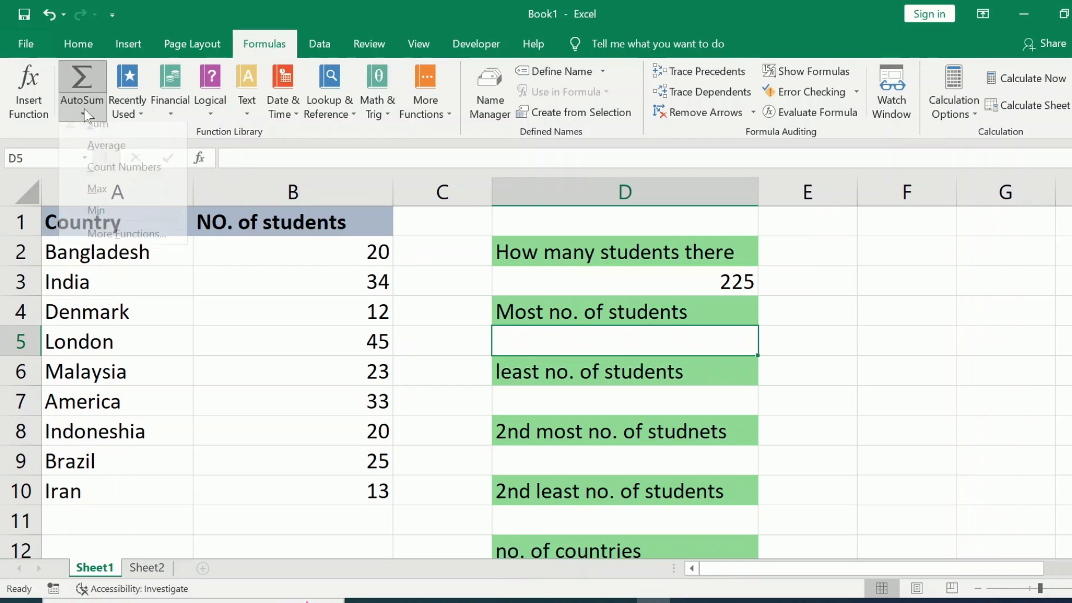
click(102, 195)
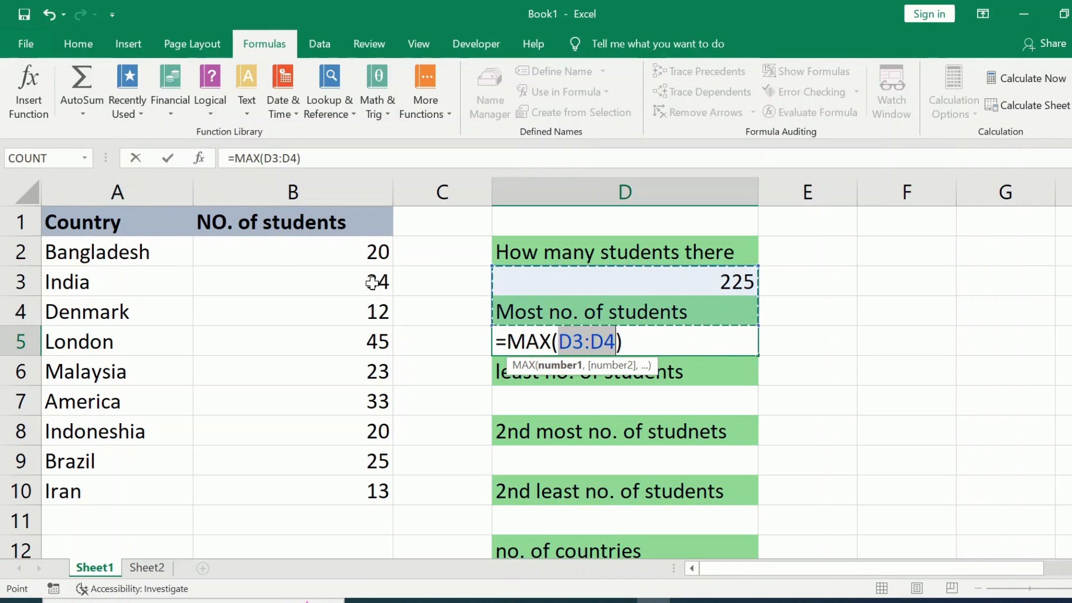
drag(312, 246, 339, 481)
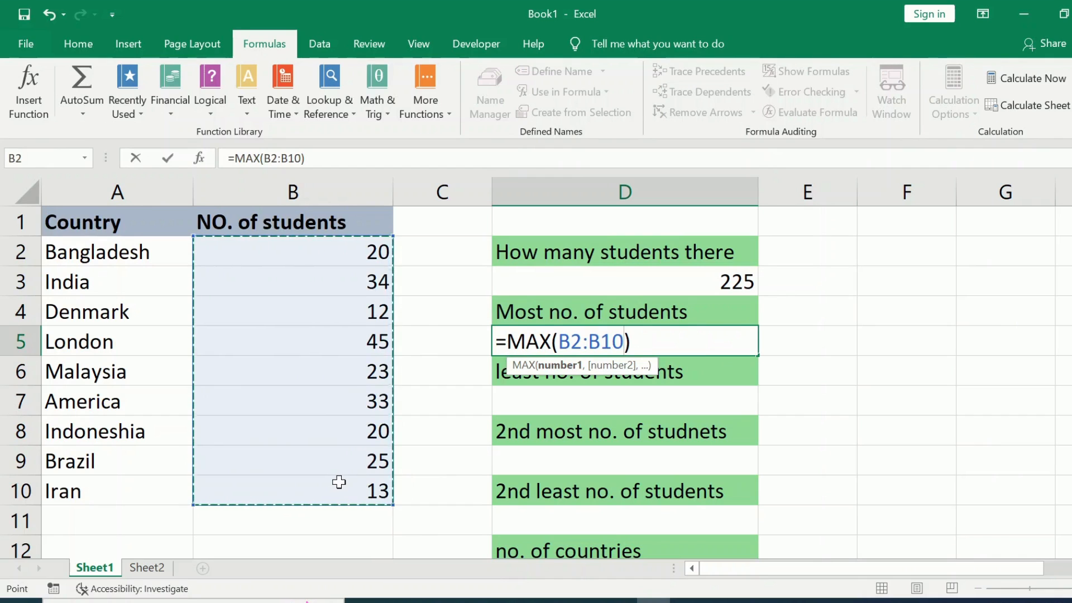
key(Return)
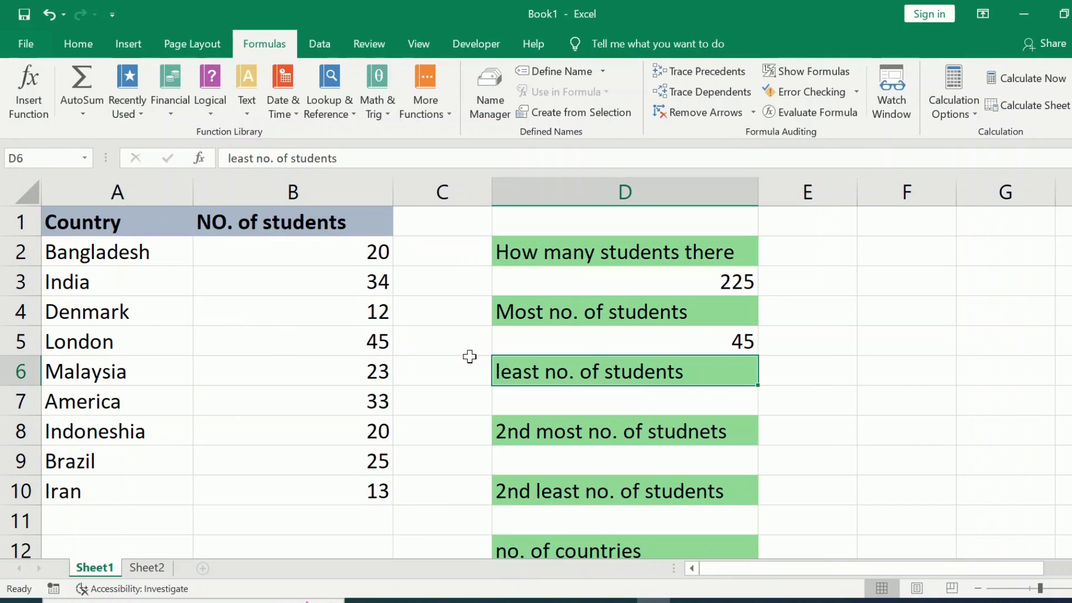
- Enter =MIN(B2:B10) in cell D7 under "least no. of students" using the AutoSum Min function
click(535, 398)
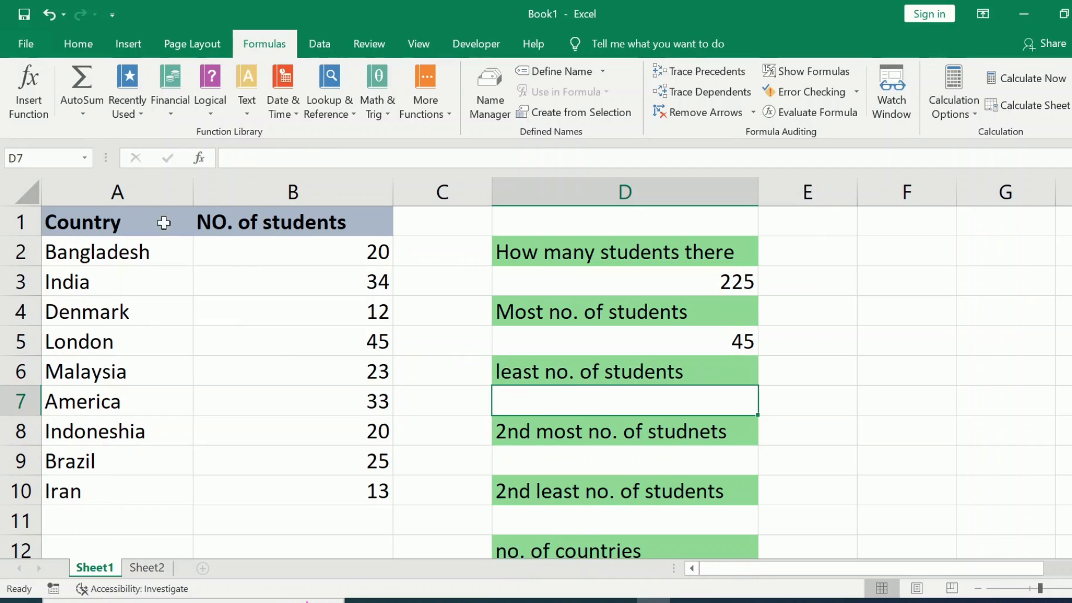
click(91, 112)
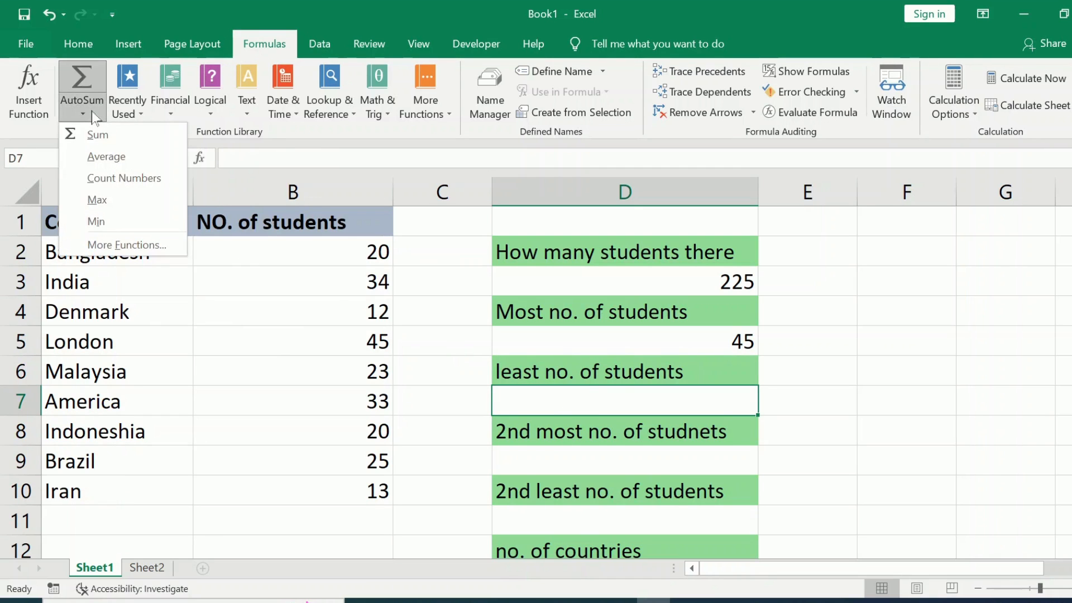
click(96, 222)
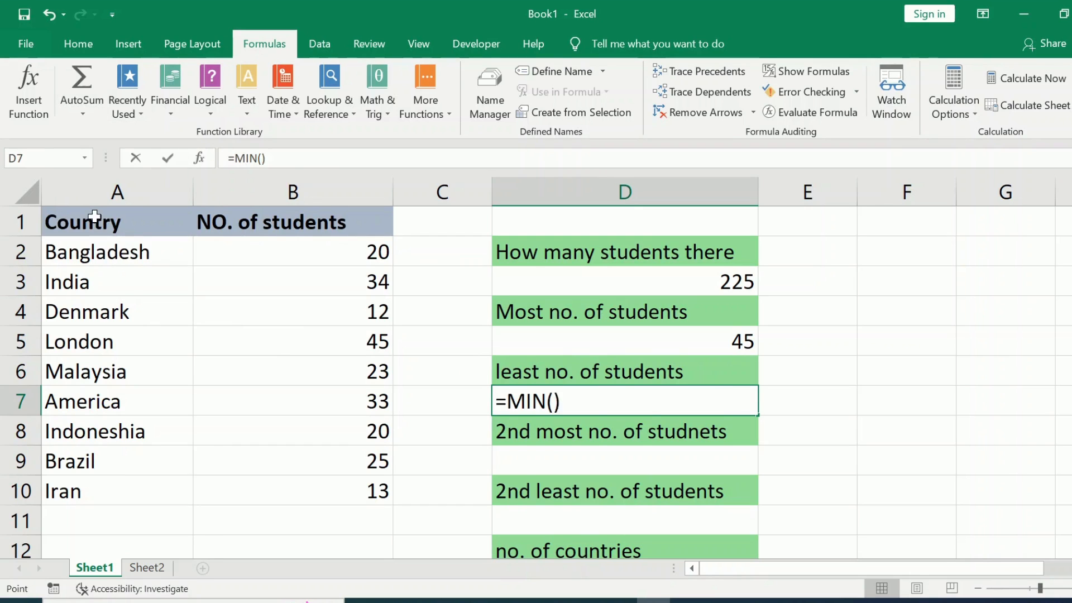
drag(313, 251, 315, 545)
click(421, 454)
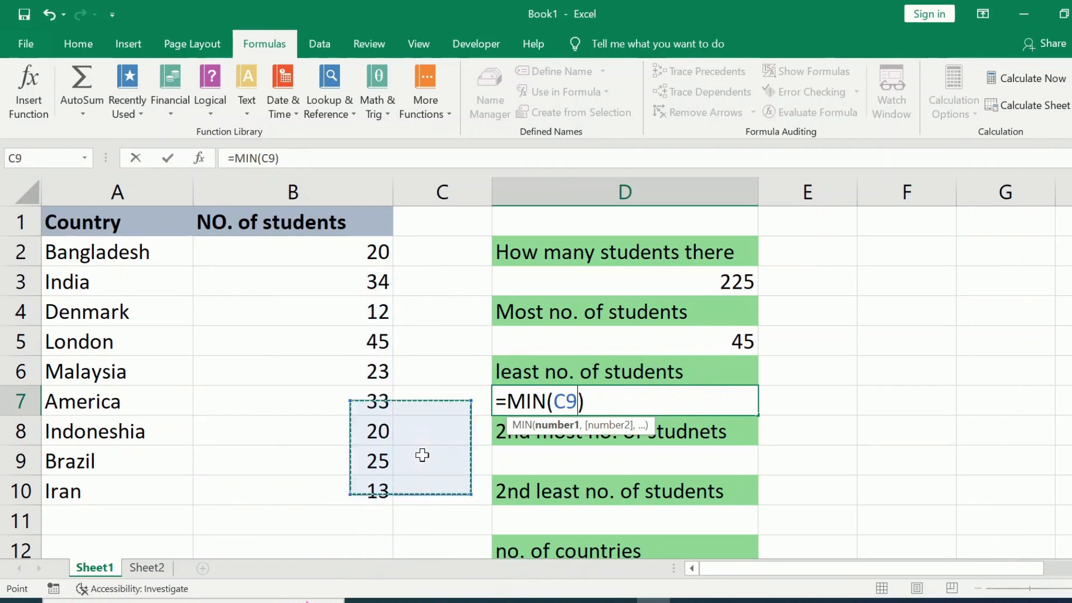
drag(337, 239, 346, 482)
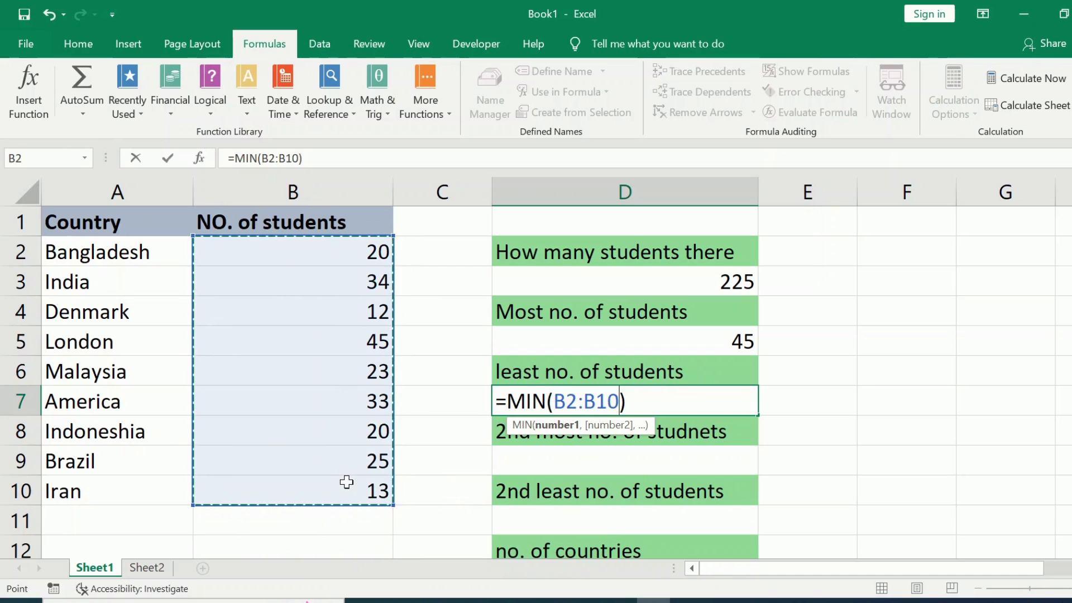
key(Return)
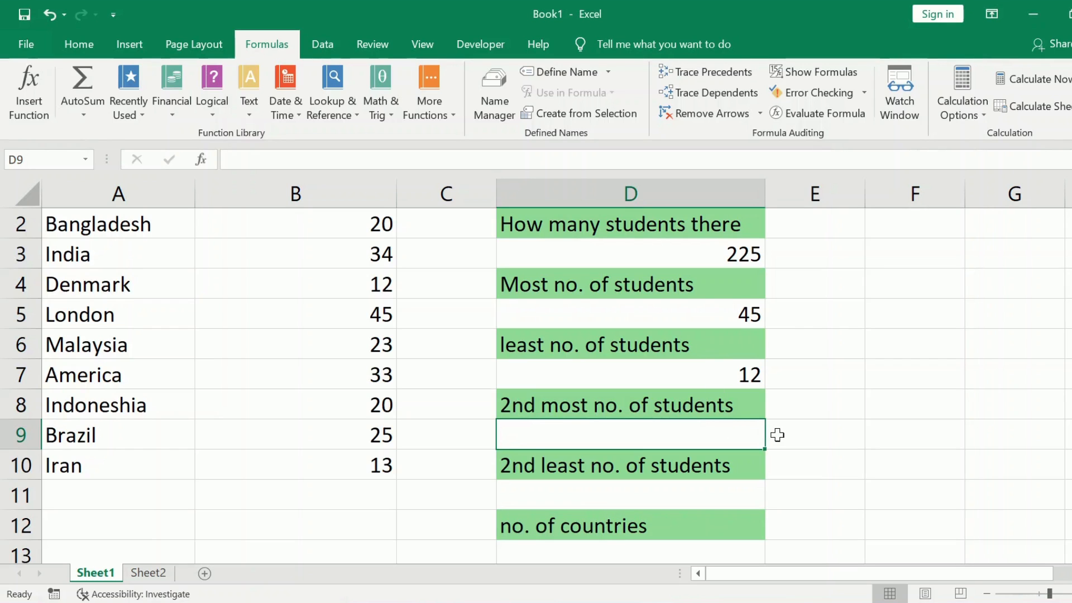
- Search the function library for "large" and insert the LARGE function in cell D9 under "2nd most no. of students"
click(778, 435)
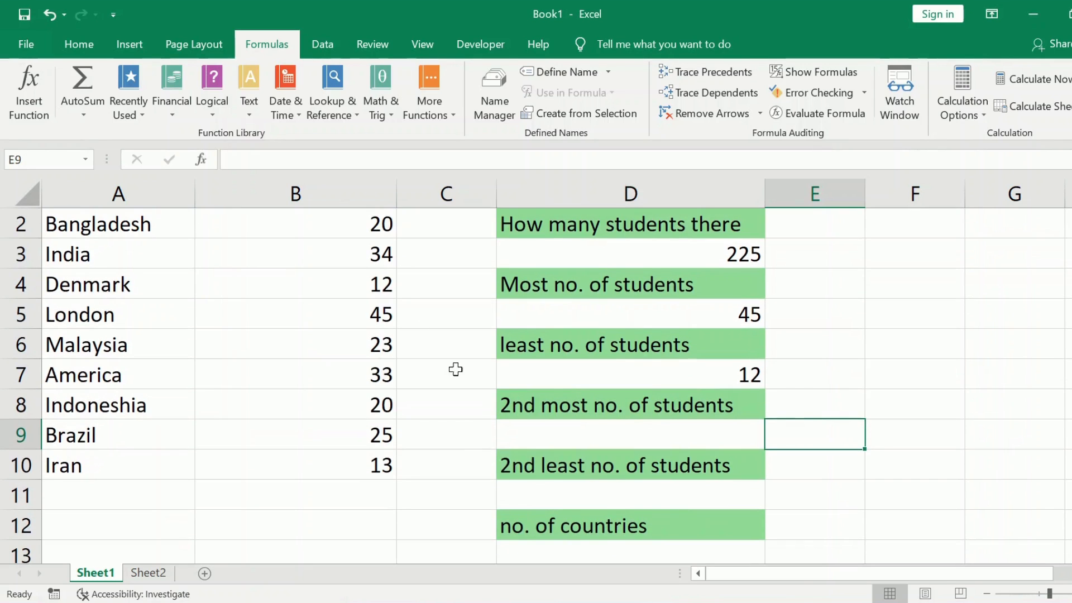
click(574, 433)
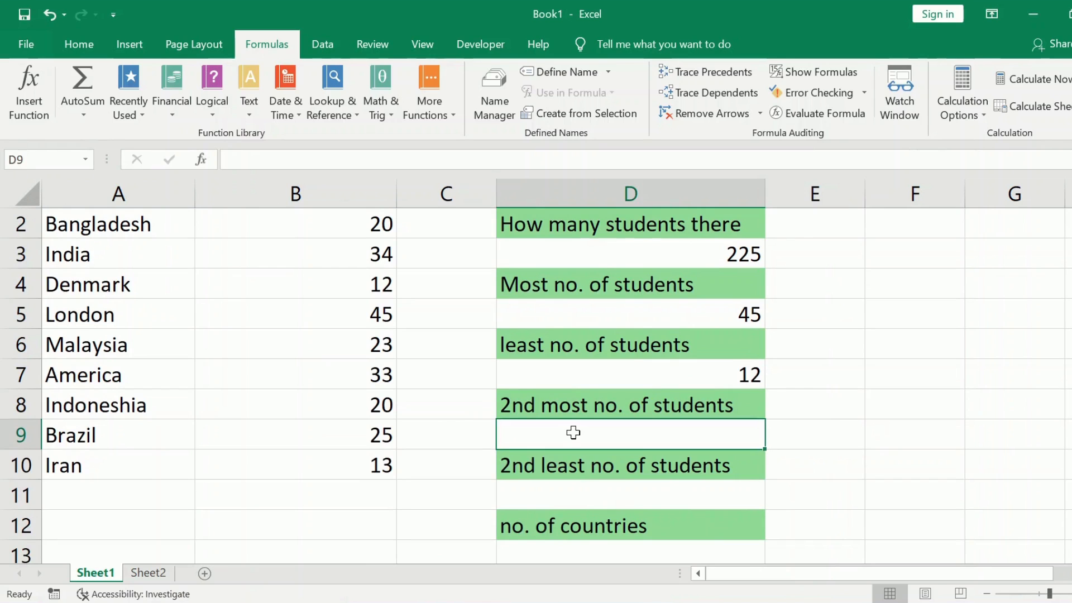
click(15, 83)
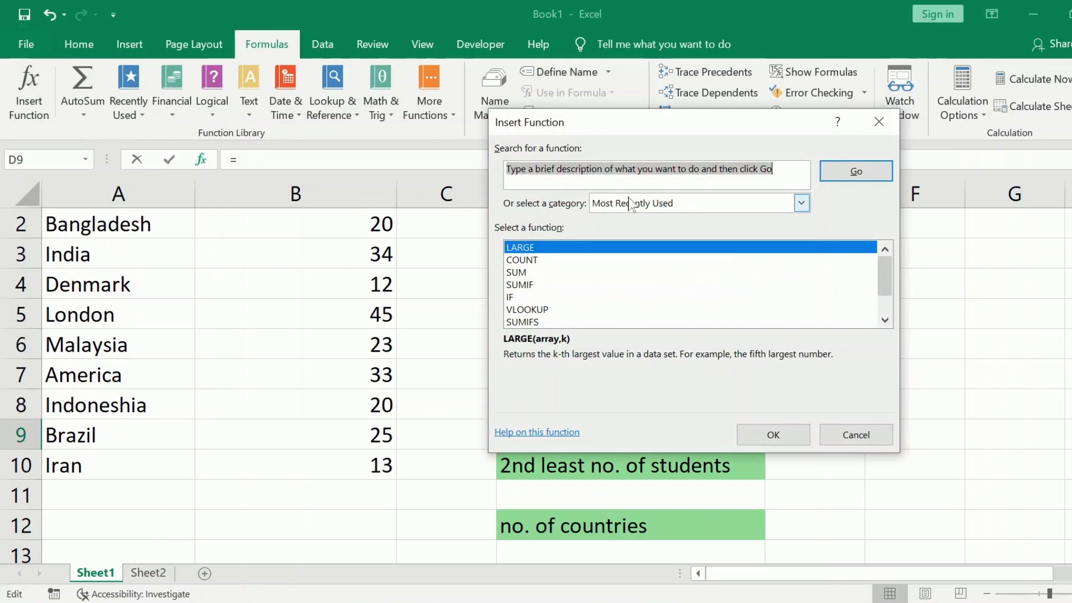
drag(688, 129, 665, 190)
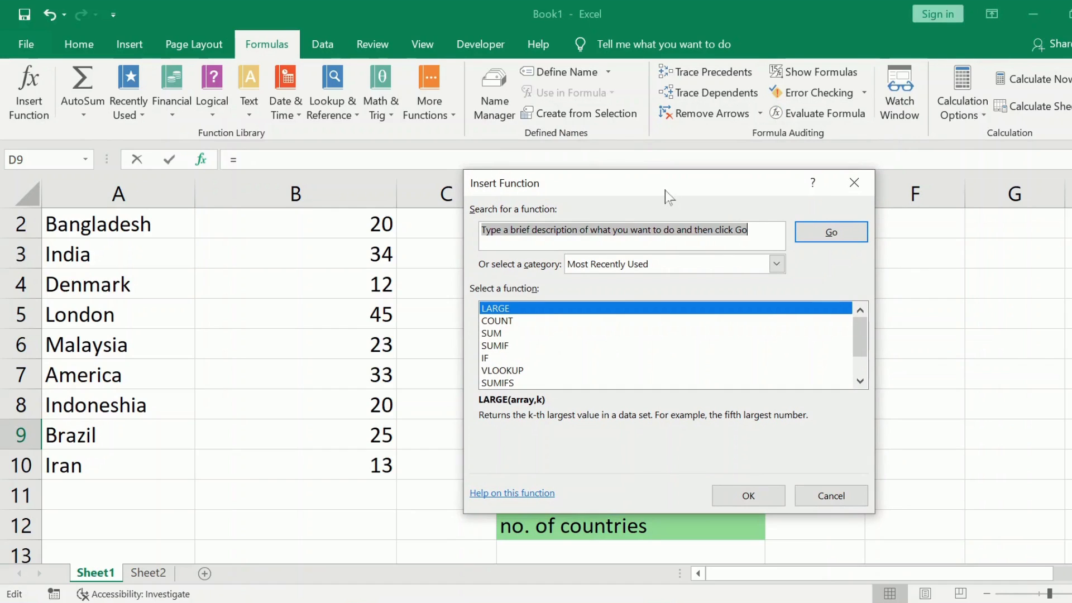
text(large)
click(814, 236)
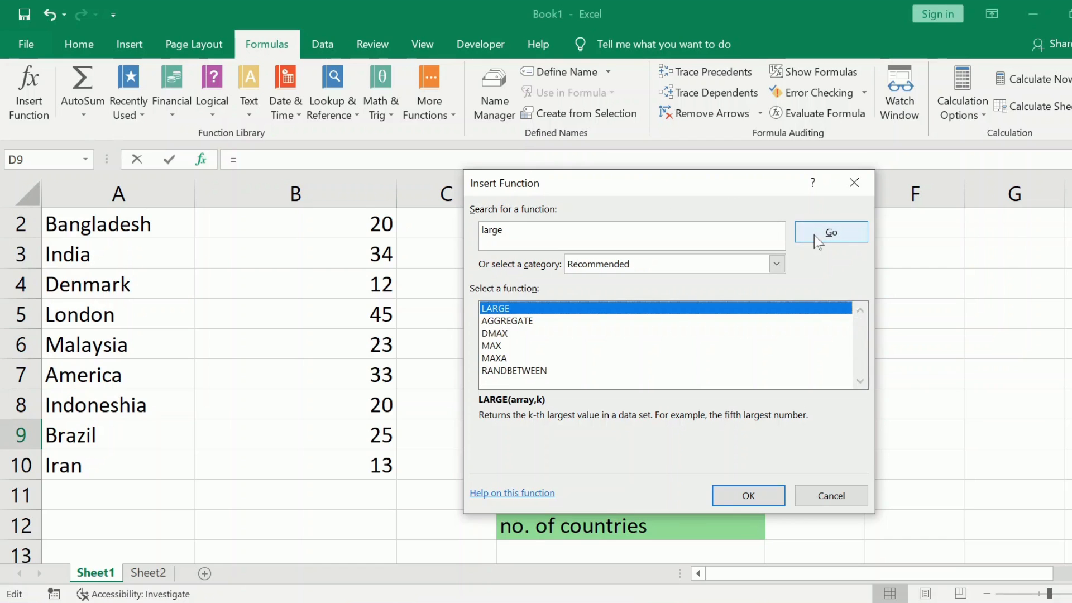
double_click(566, 308)
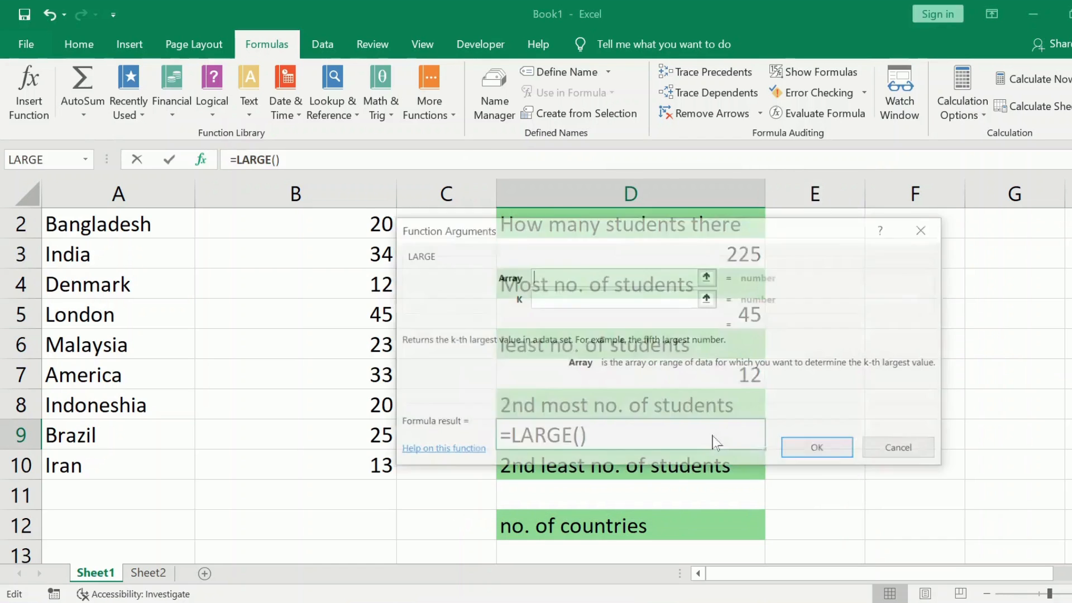
- Set the LARGE function's Array to B2:B10 and K to 2, and apply it to cell D9
drag(562, 239, 602, 202)
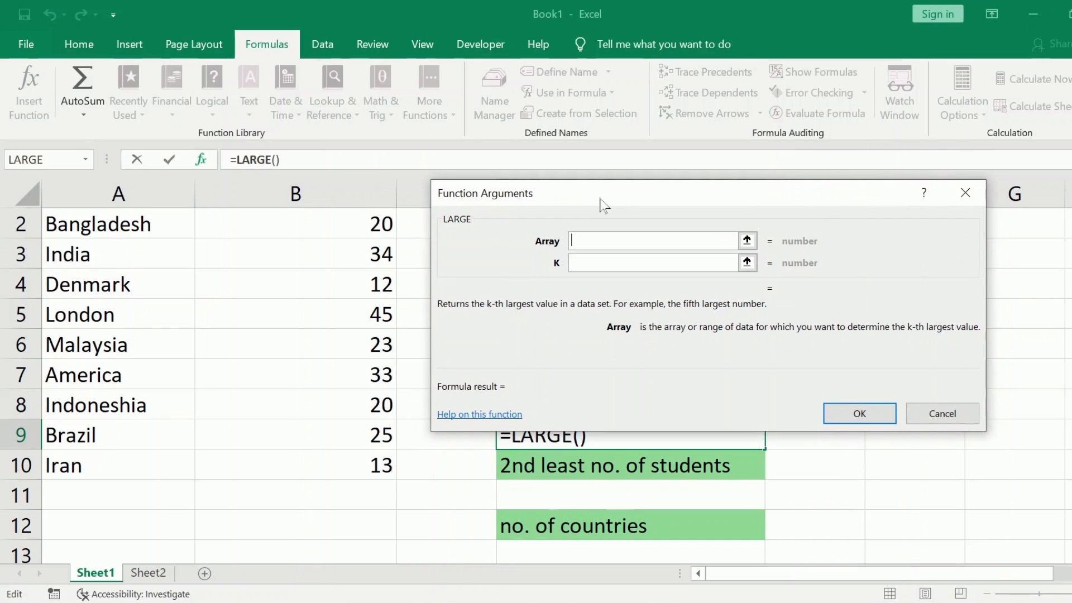
drag(336, 221, 342, 456)
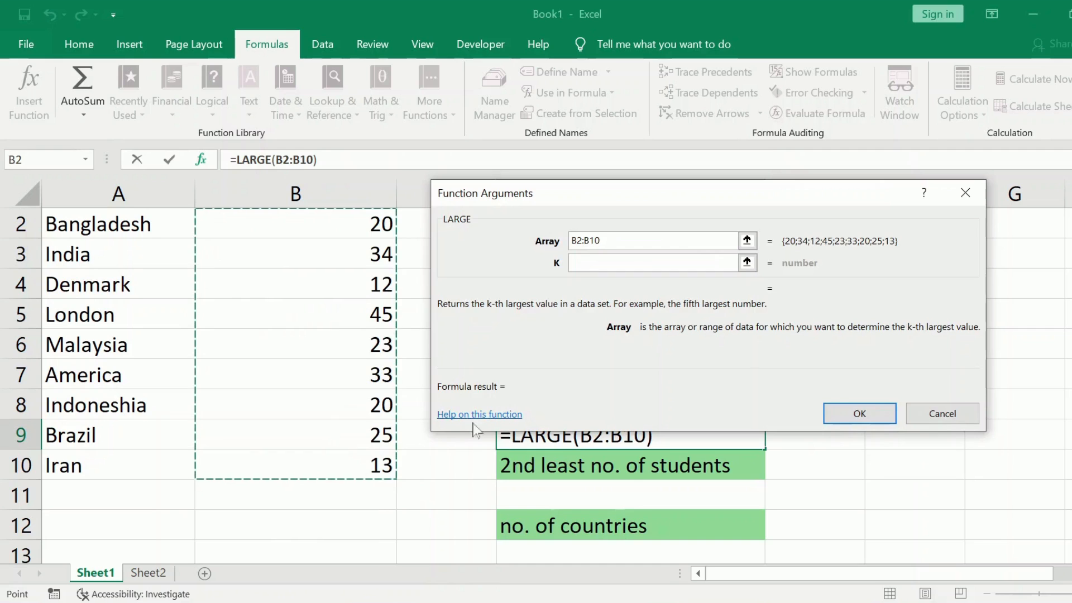
click(580, 263)
click(581, 264)
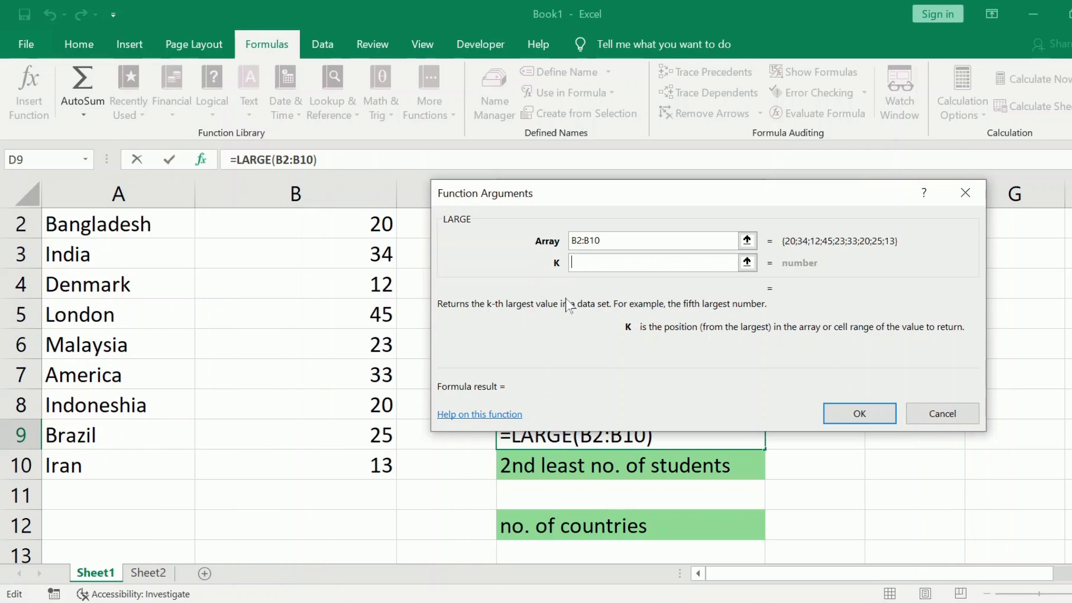
text(2)
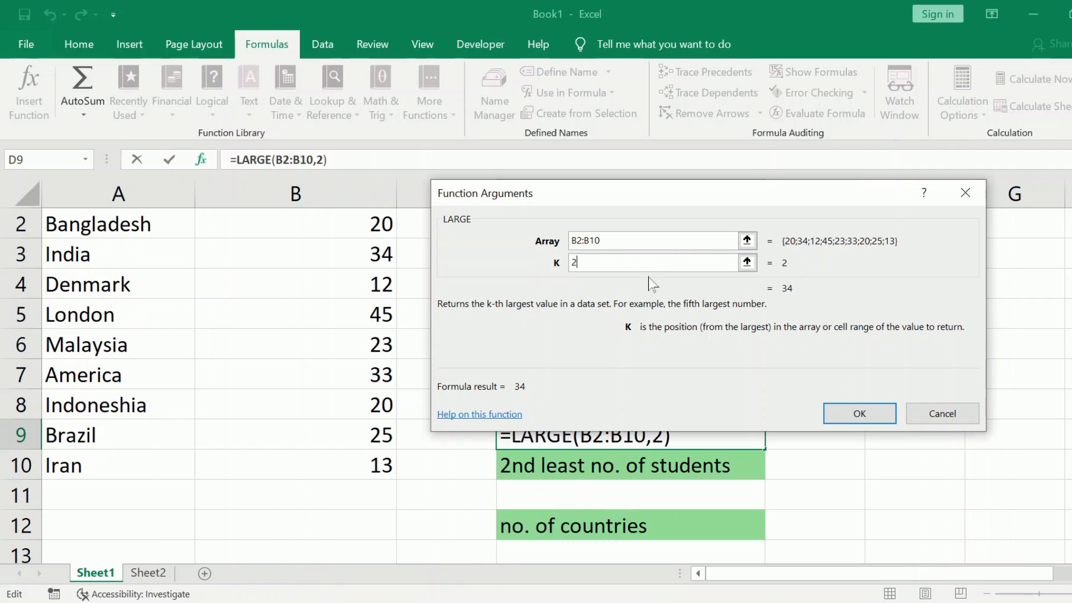
click(860, 416)
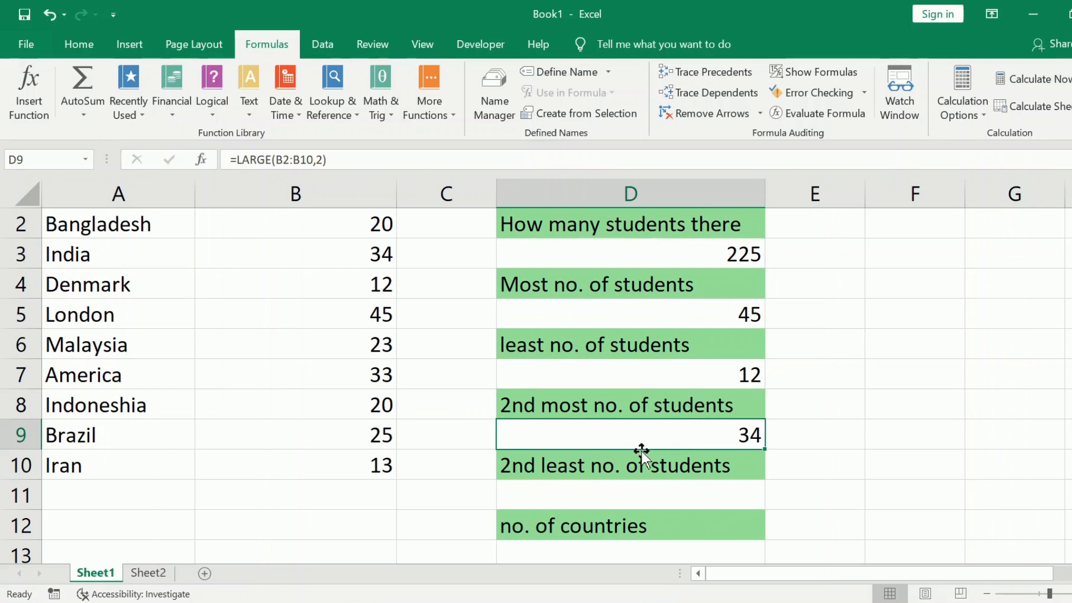
- Enter the formula =small(B2:B10,2) in cell D11 under "2nd least no. of students"
click(636, 503)
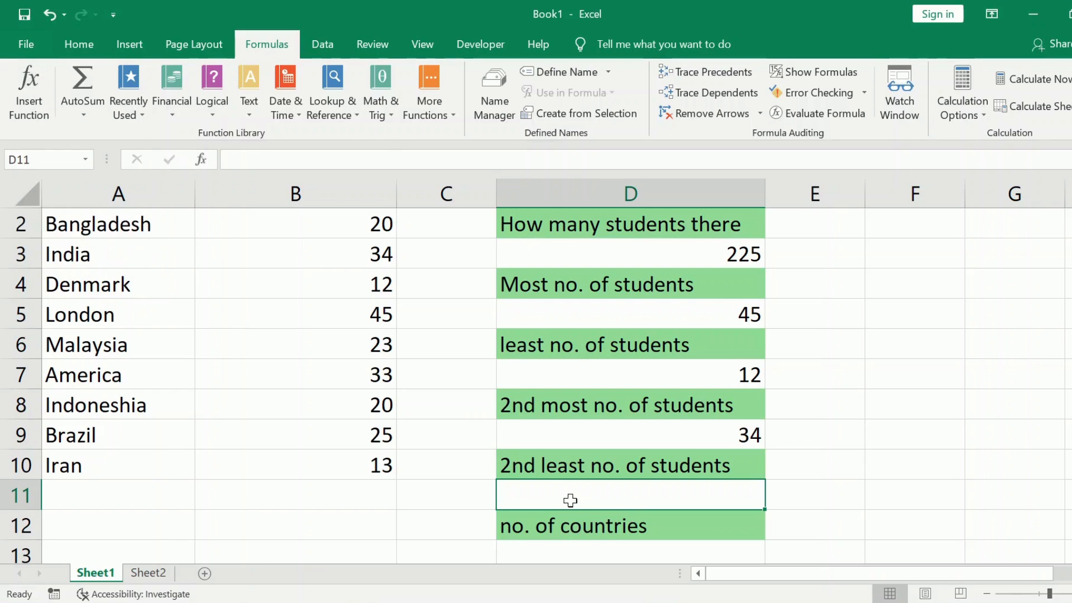
text(=sa)
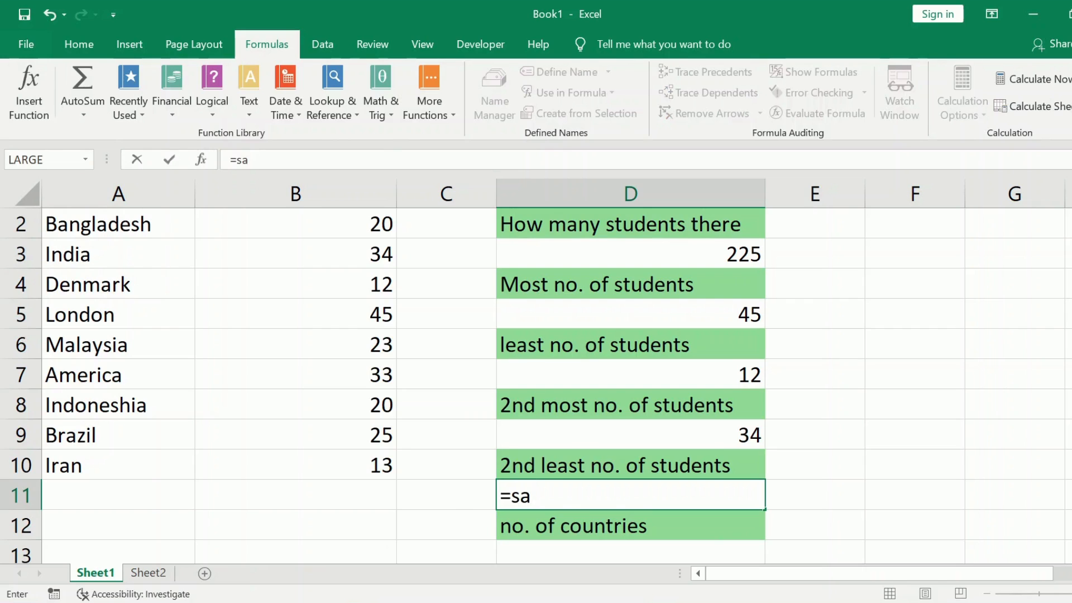
key(BackSpace)
text(mall()
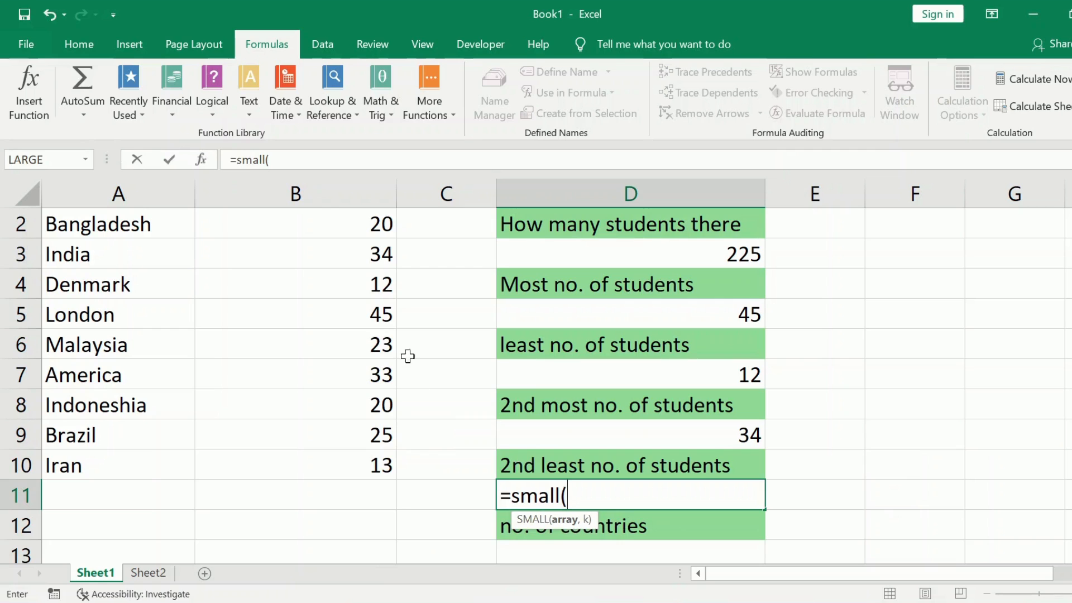
drag(327, 213, 354, 454)
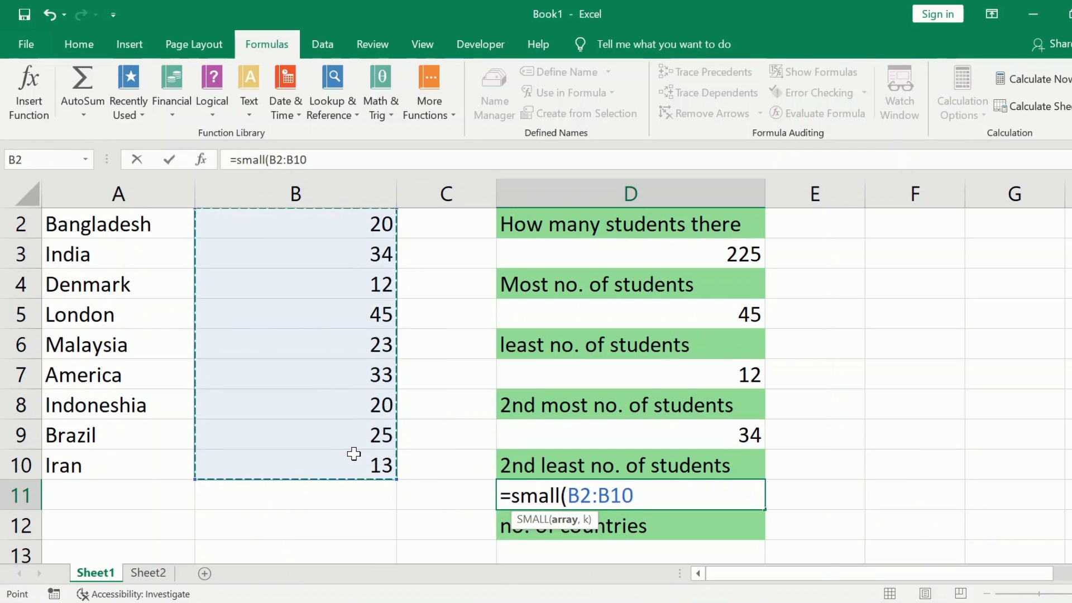
text(,)
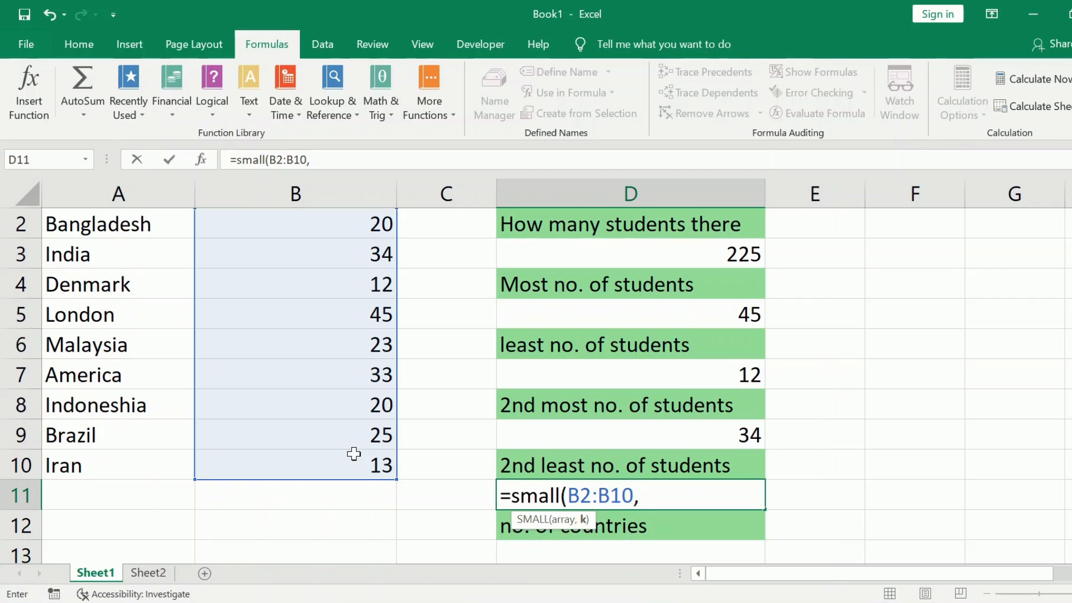
text(2))
key(Return)
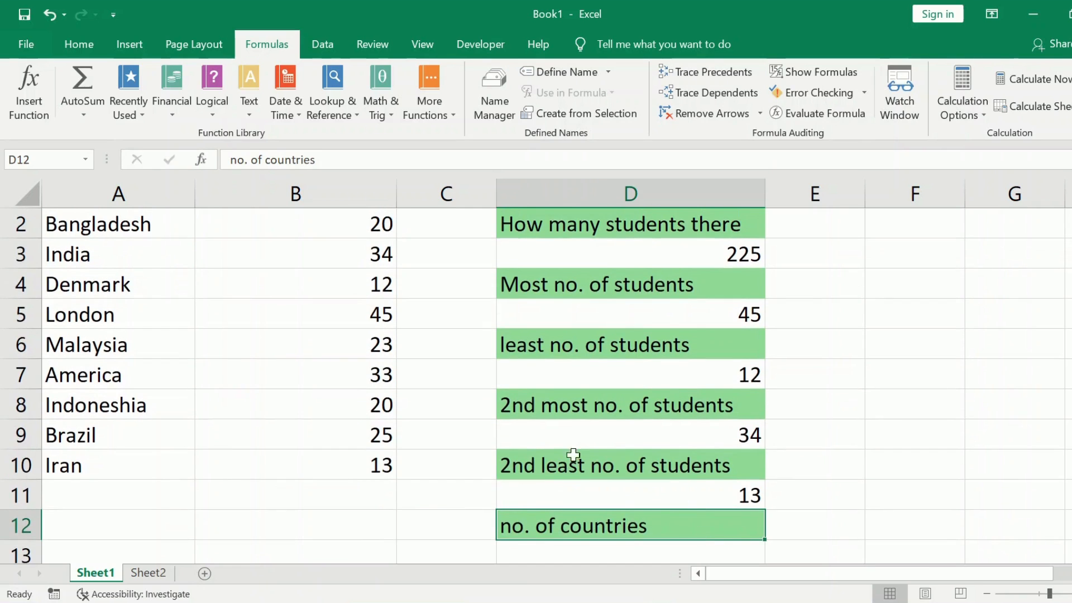
- Search the function library for "count" and insert the COUNT function in cell D13 under "no. of countries"
scroll(528, 404, up, 1)
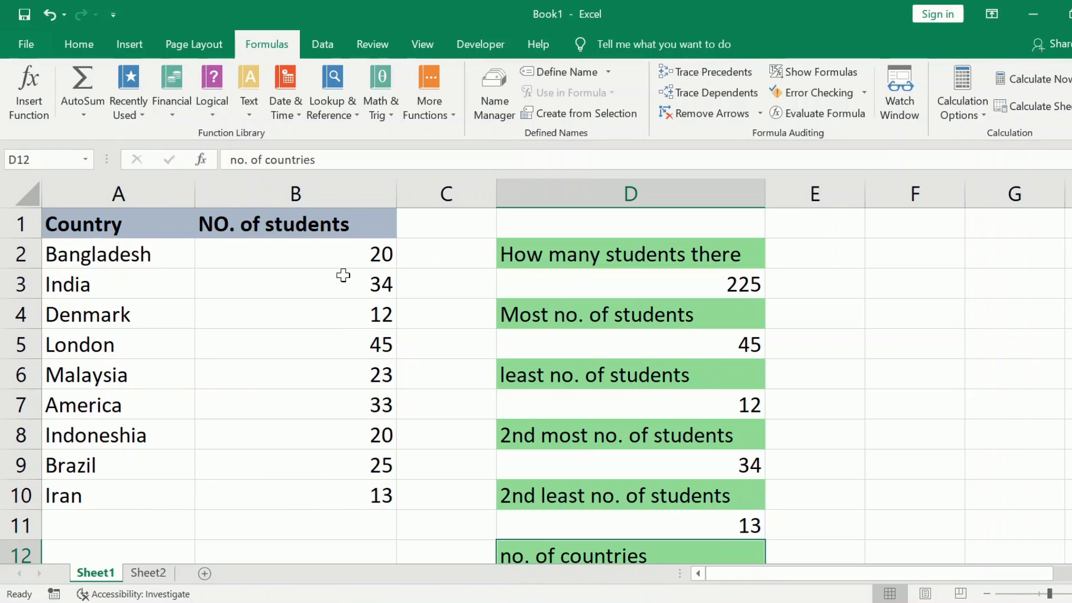
scroll(522, 441, down, 1)
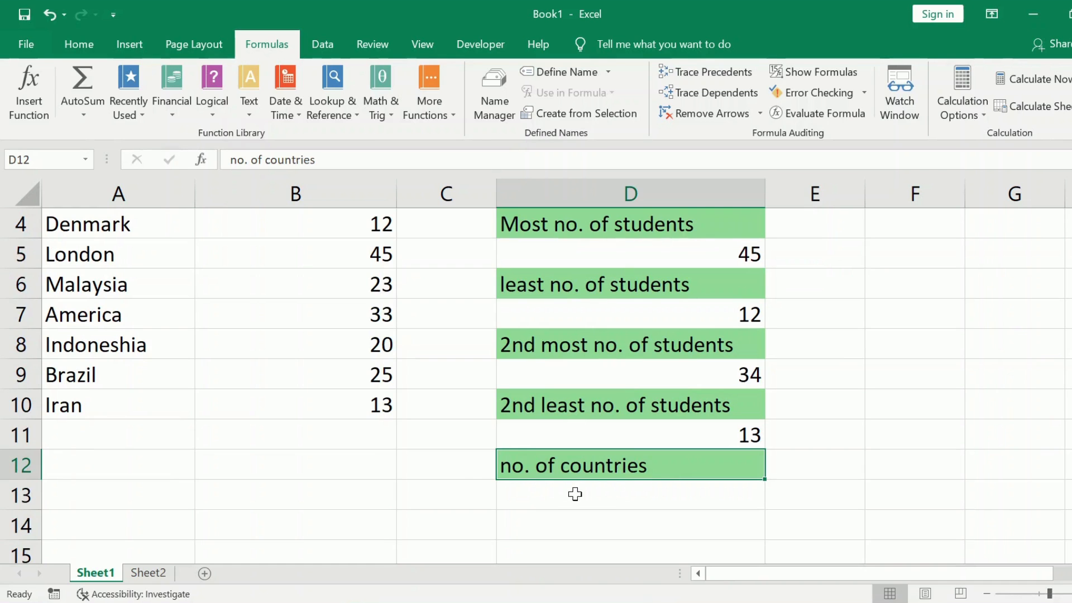
scroll(366, 450, up, 1)
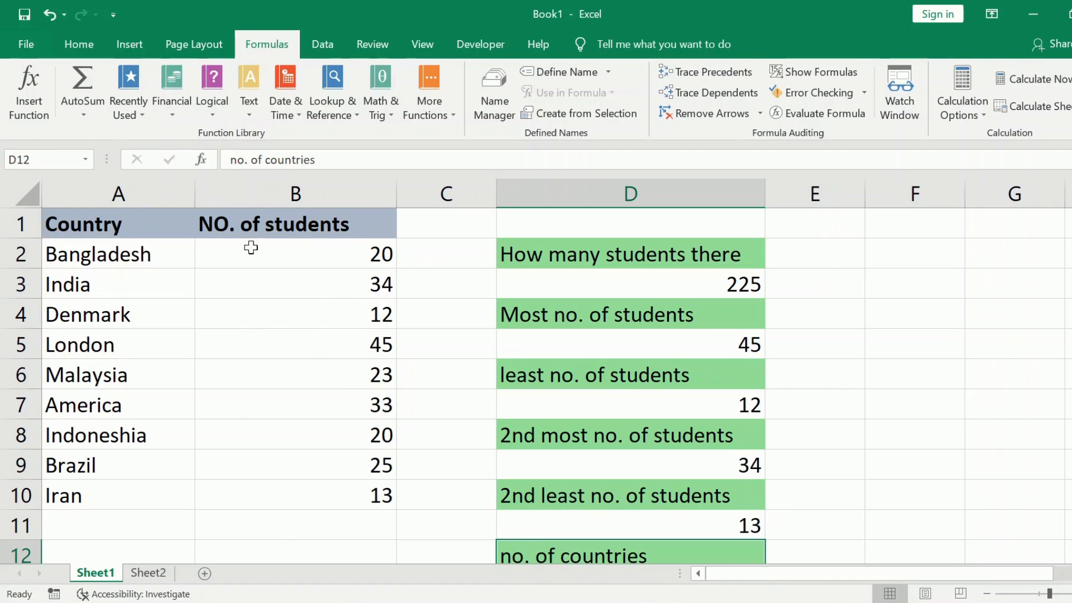
scroll(549, 485, down, 2)
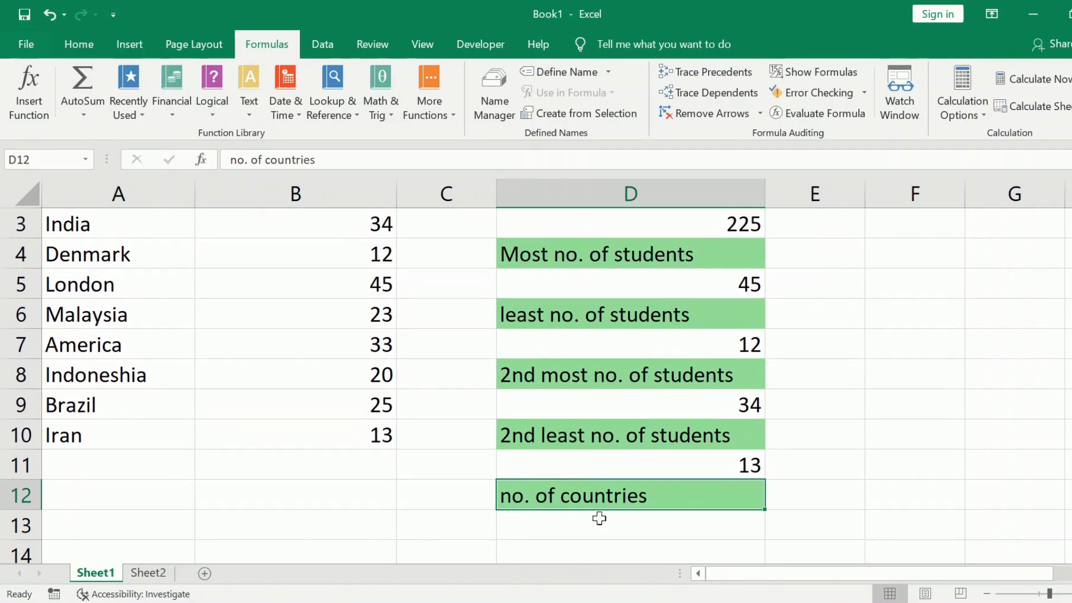
click(551, 523)
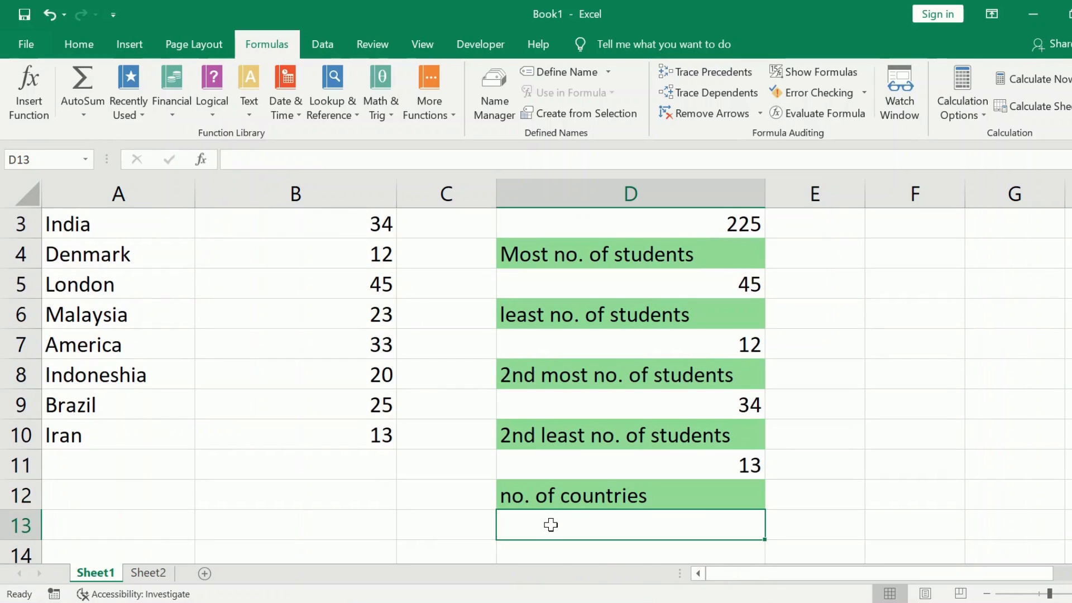
click(17, 112)
text(count)
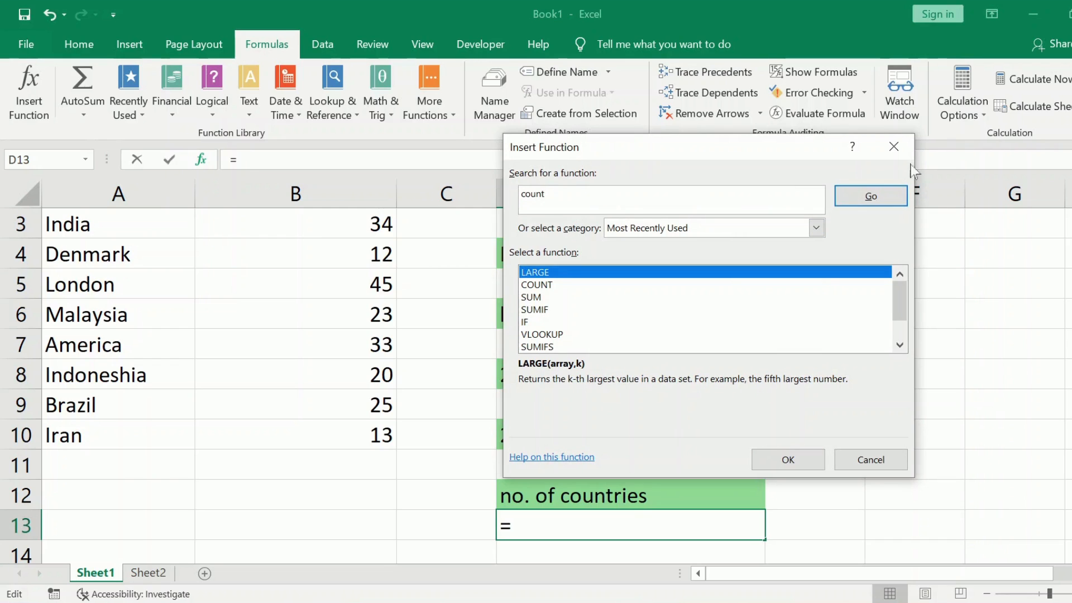
click(896, 198)
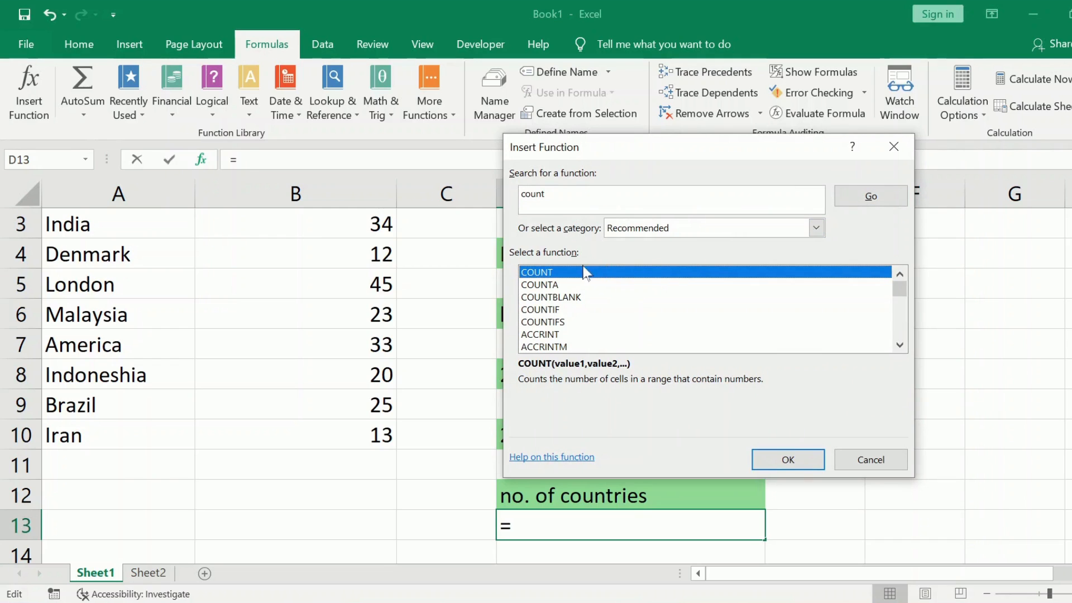
click(797, 459)
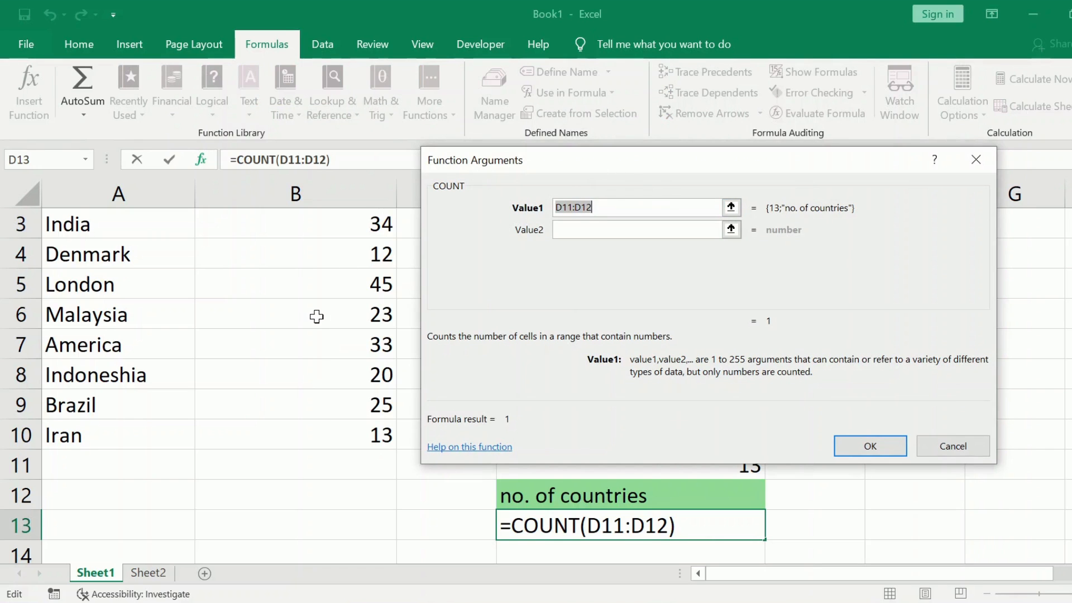
- Set the COUNT function's Value1 to B2:B10 and apply it to cell D13
scroll(317, 316, up, 1)
drag(323, 243, 306, 495)
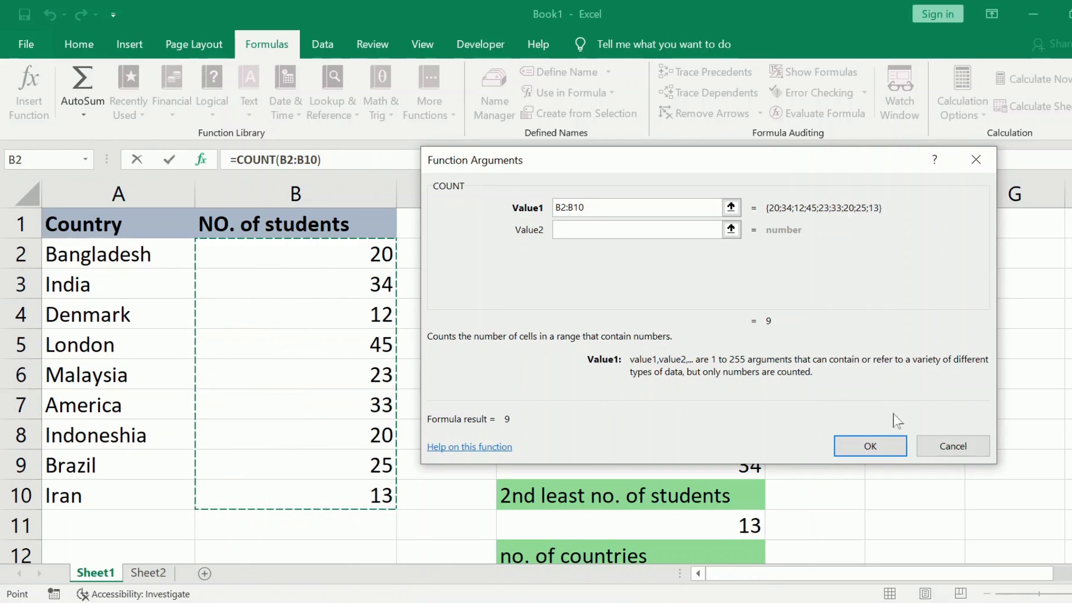
click(869, 444)
scroll(872, 442, down, 1)
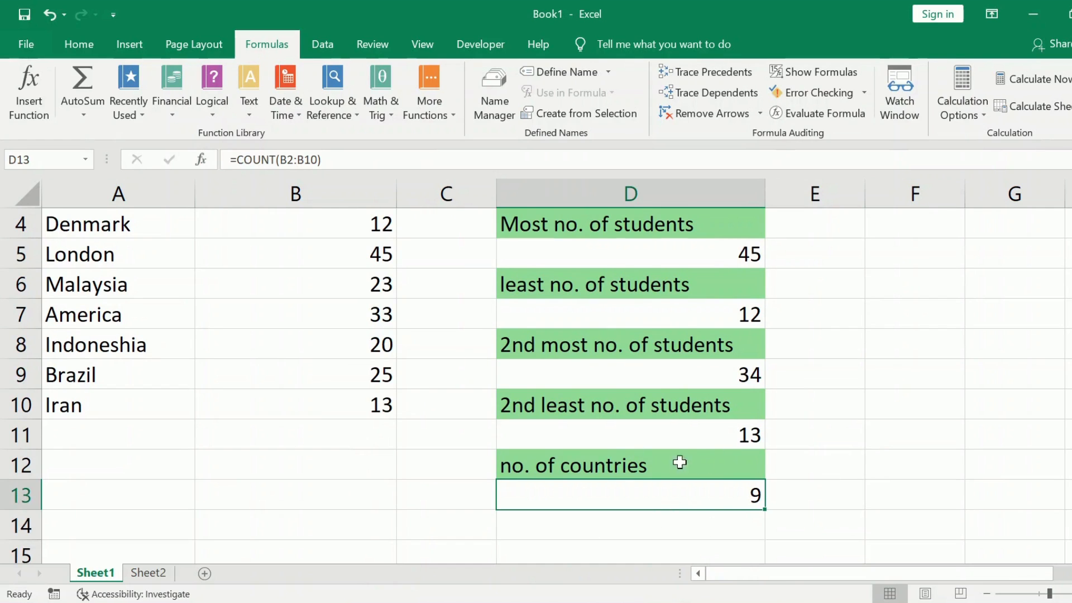
scroll(389, 406, up, 1)
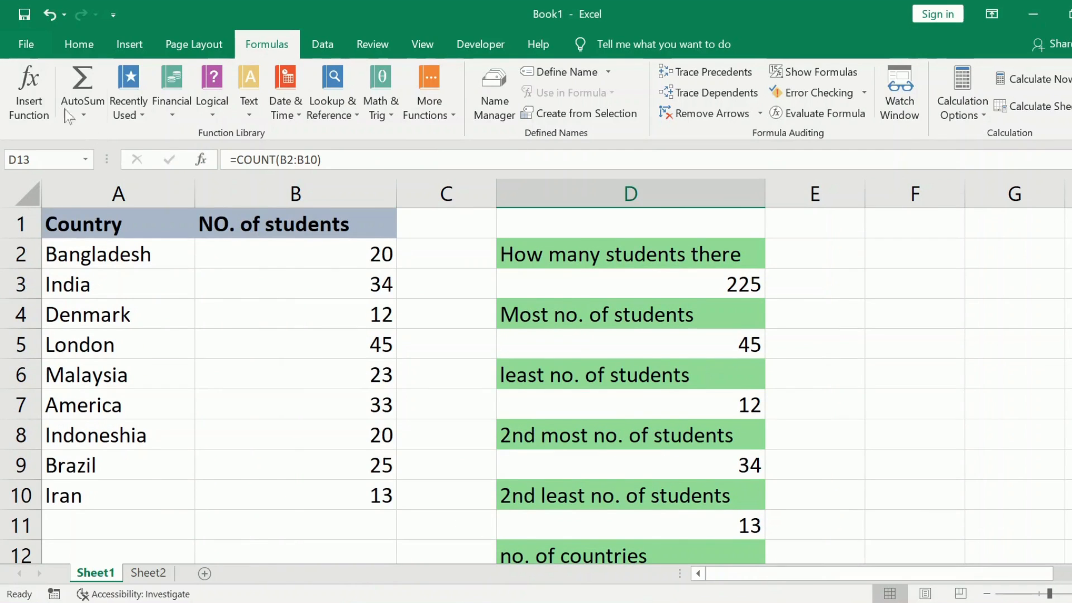
click(18, 106)
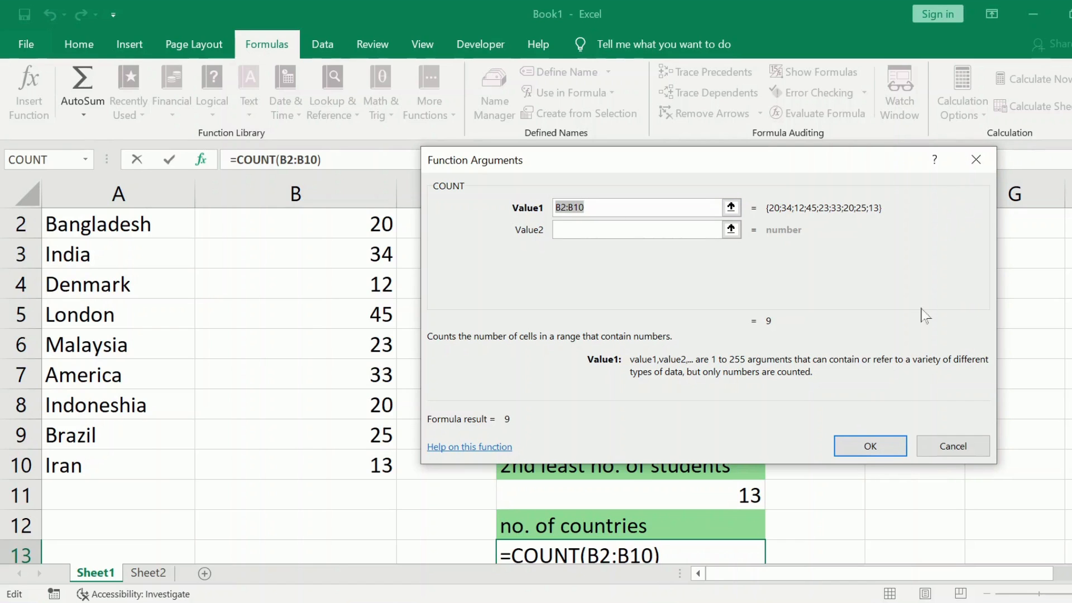
click(973, 161)
- Try counting the country names with the formula =count(A2:A10) in cell D14
scroll(465, 340, up, 1)
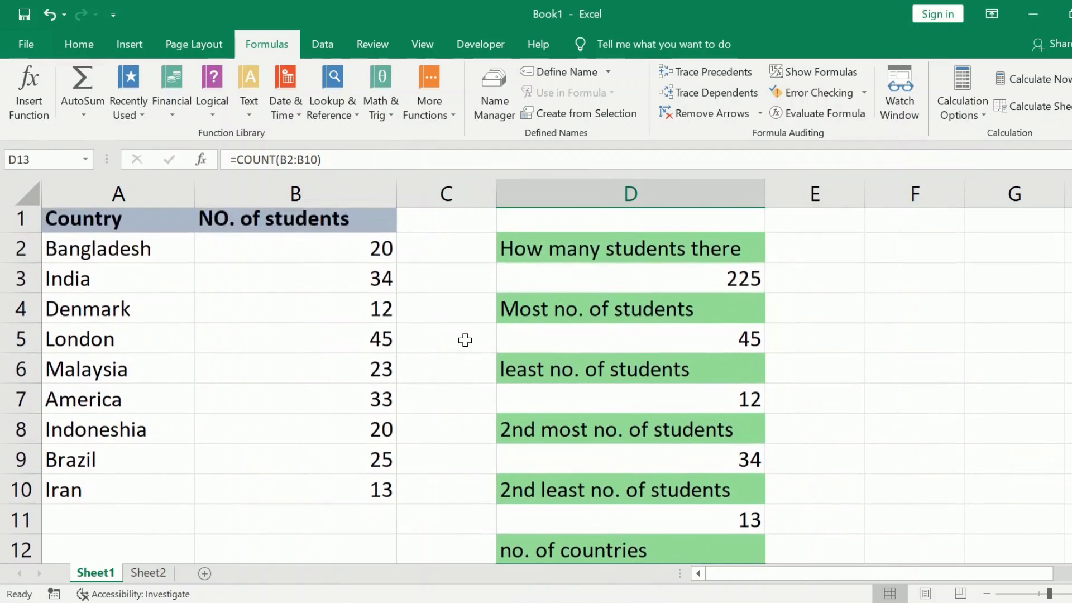
scroll(465, 340, down, 1)
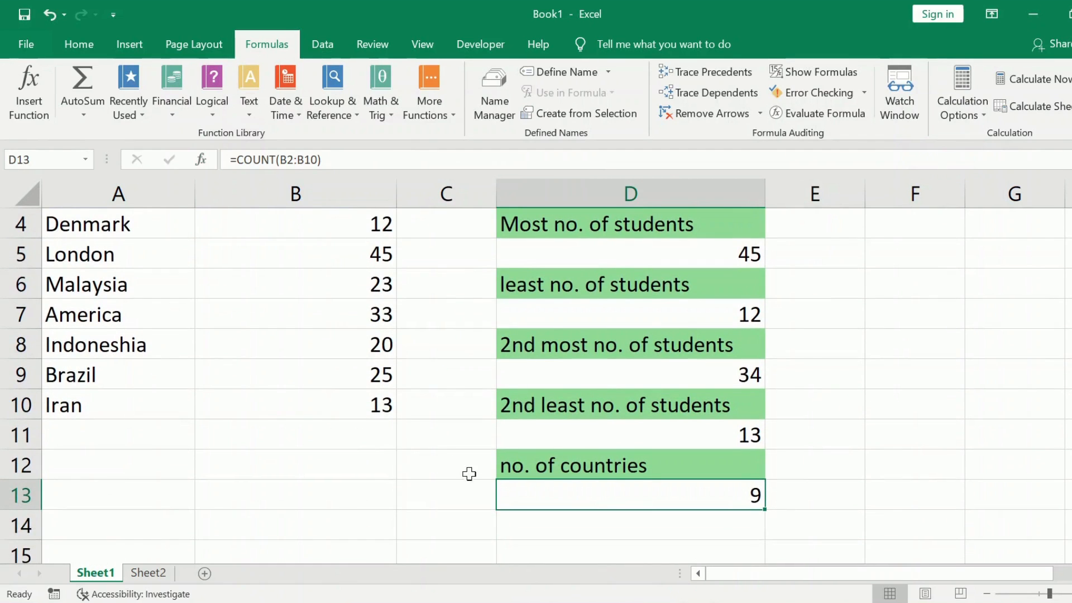
scroll(376, 446, up, 1)
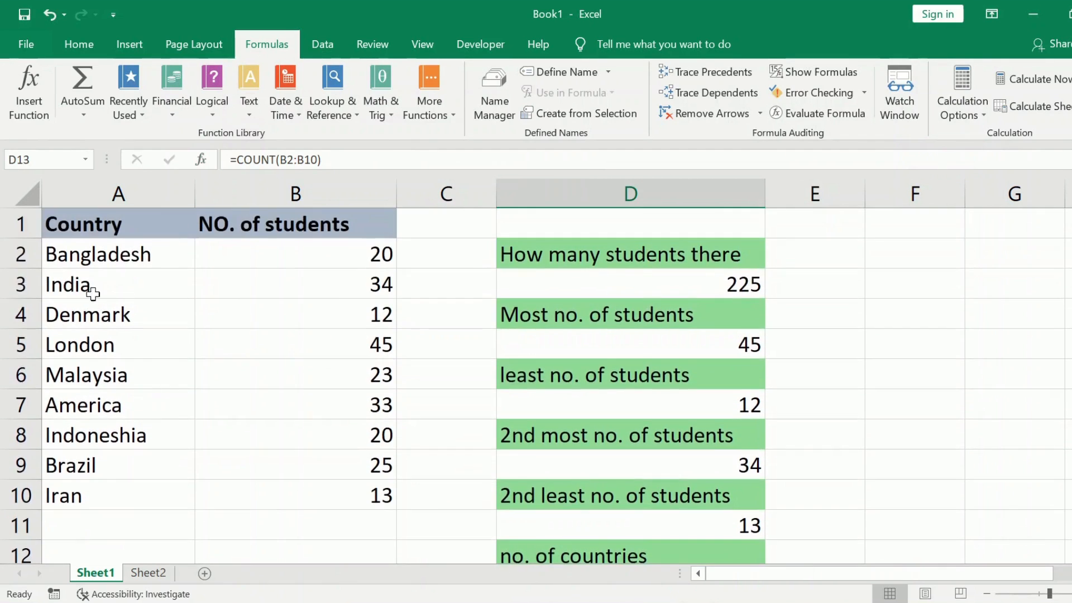
scroll(359, 529, down, 2)
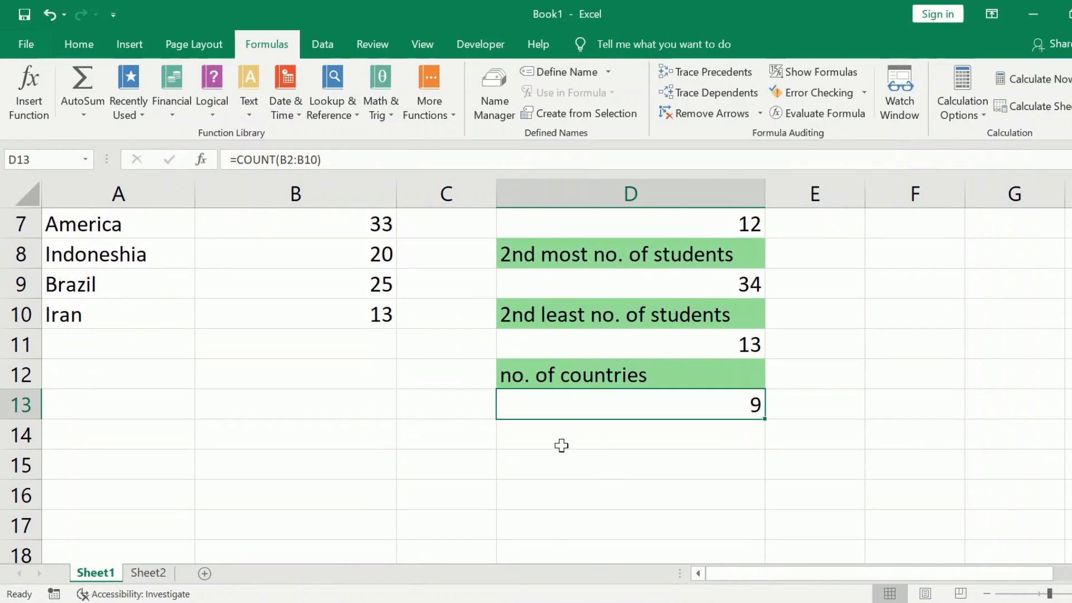
click(561, 445)
text(=co)
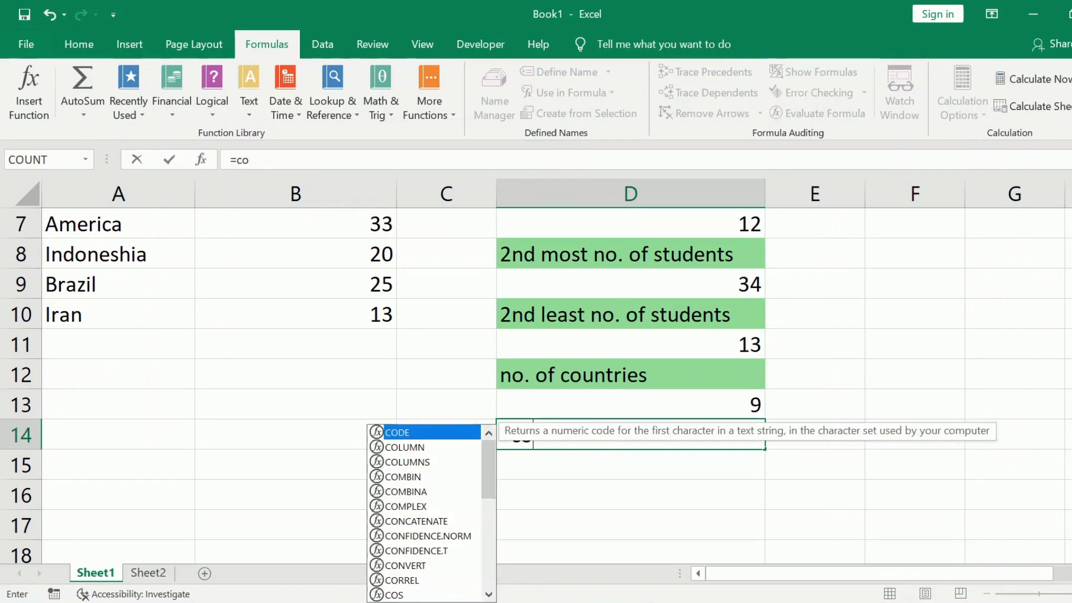
text(unt()
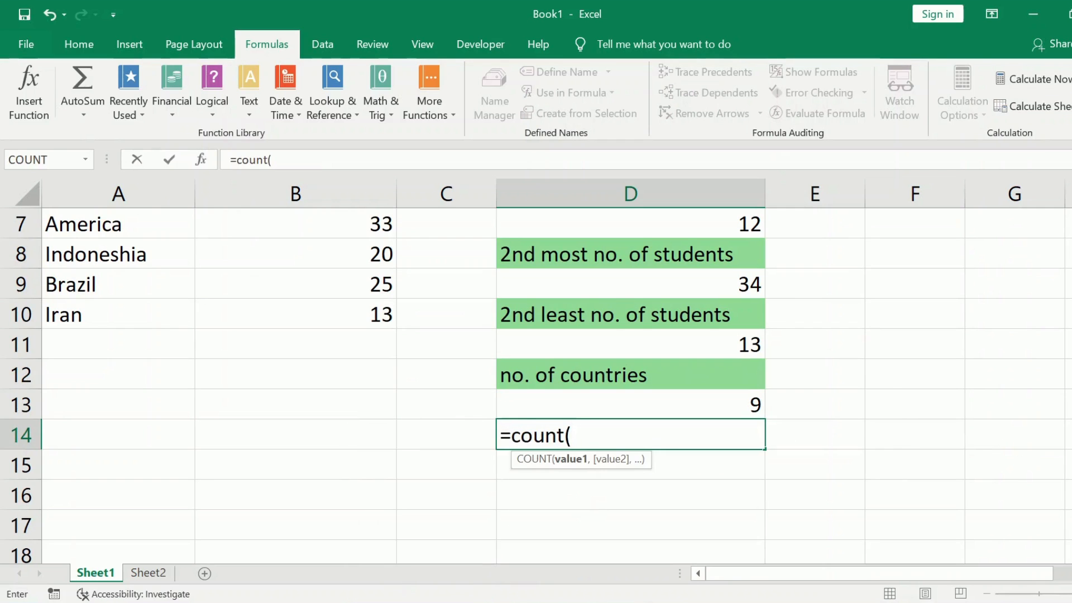
scroll(275, 394, up, 2)
scroll(275, 395, up, 1)
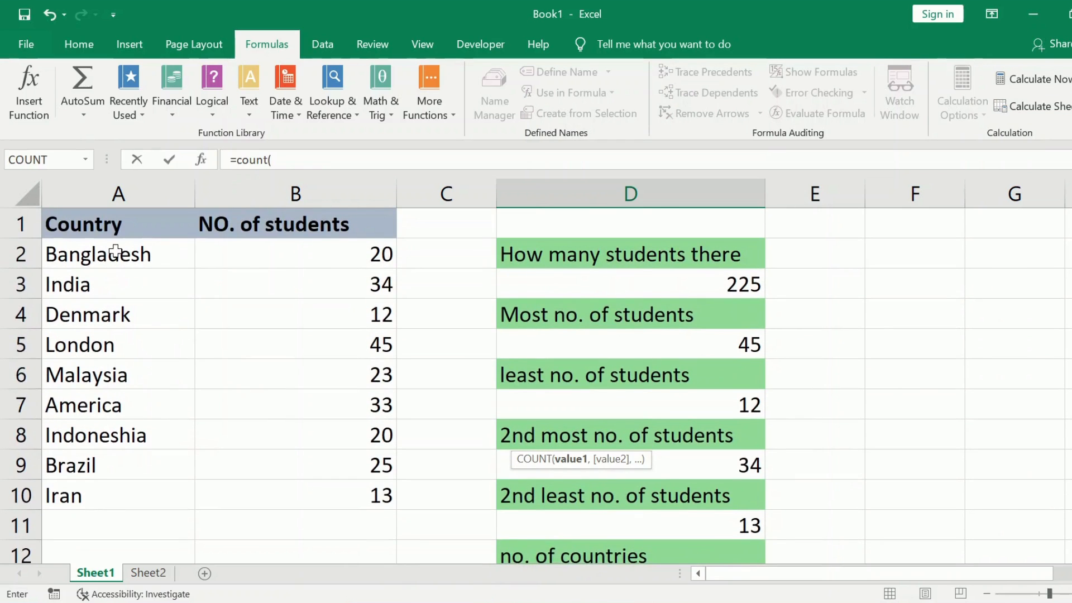
drag(115, 251, 90, 499)
scroll(311, 527, down, 2)
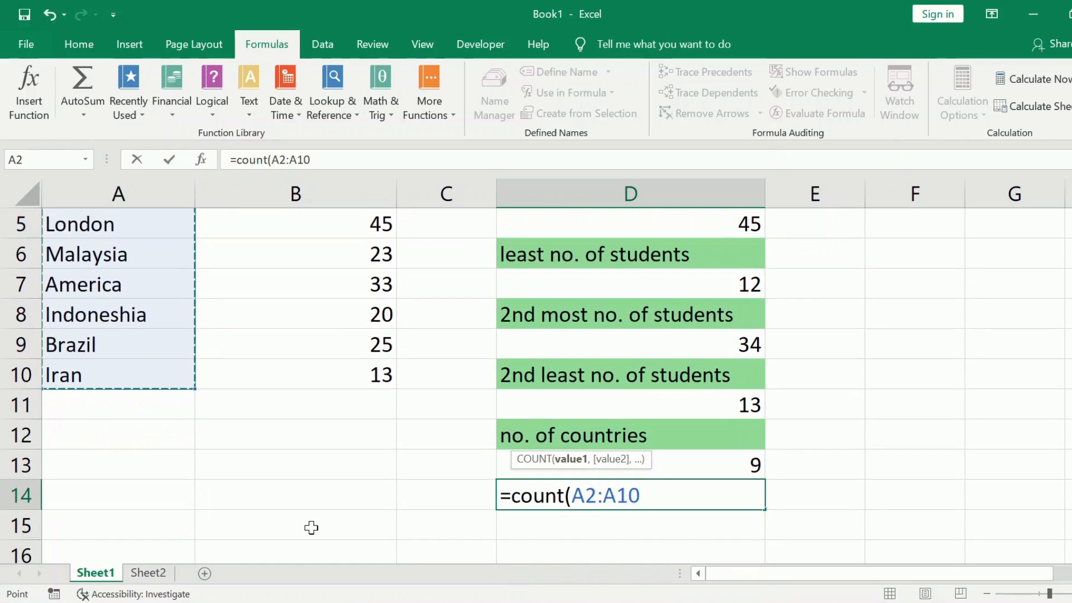
text())
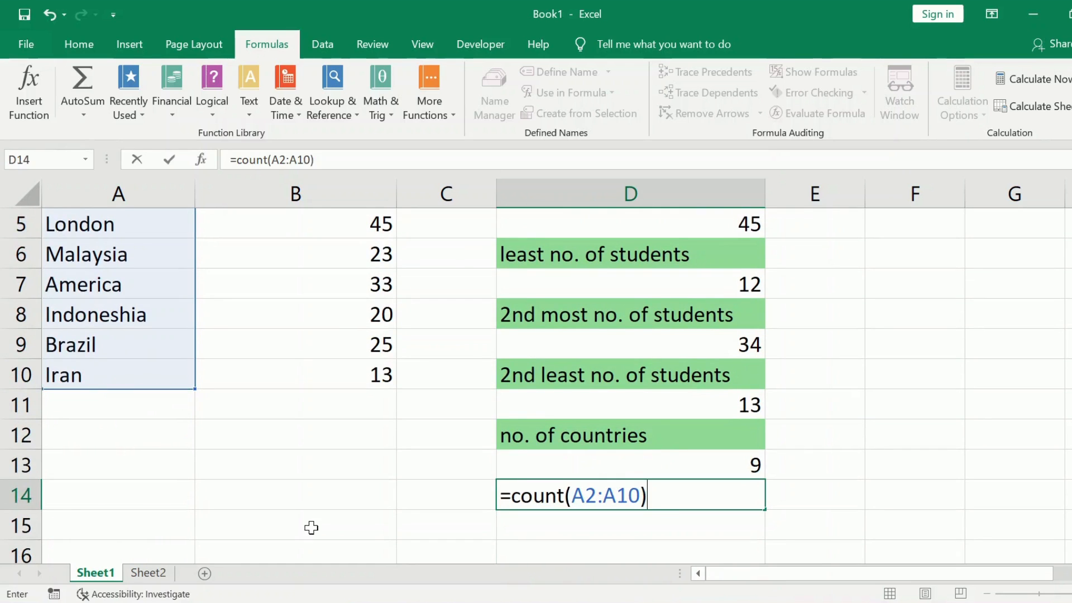
key(Return)
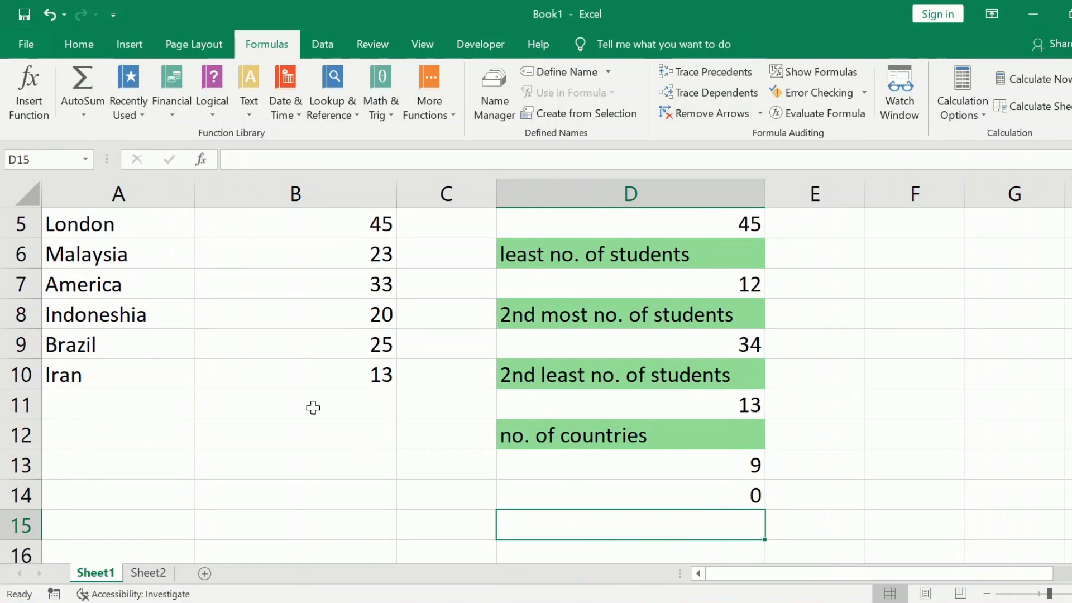
- Clear the COUNT formula from cell D14
scroll(311, 406, up, 2)
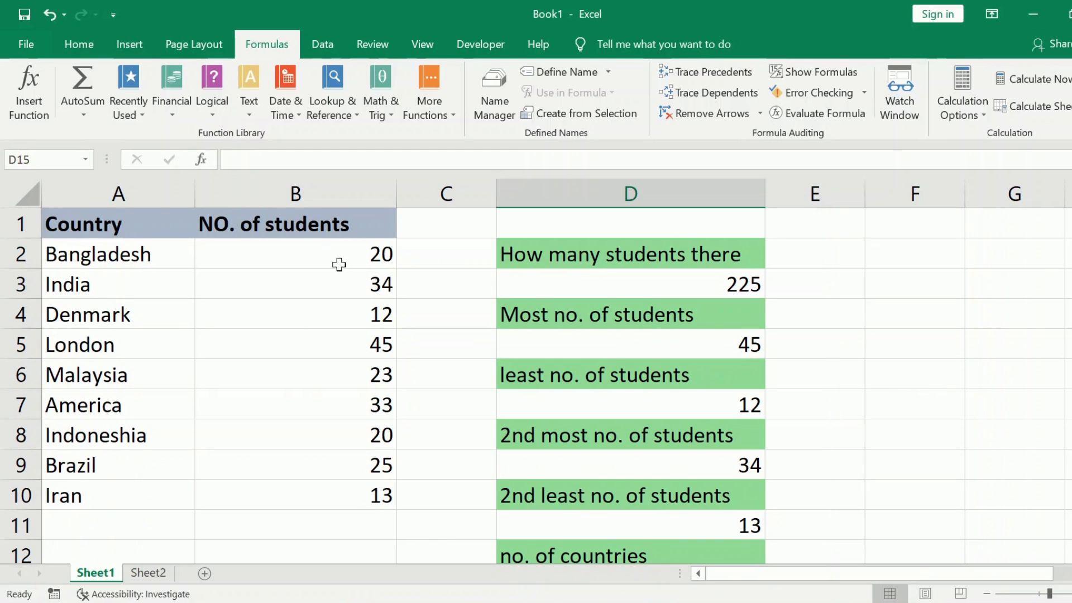
scroll(396, 392, down, 2)
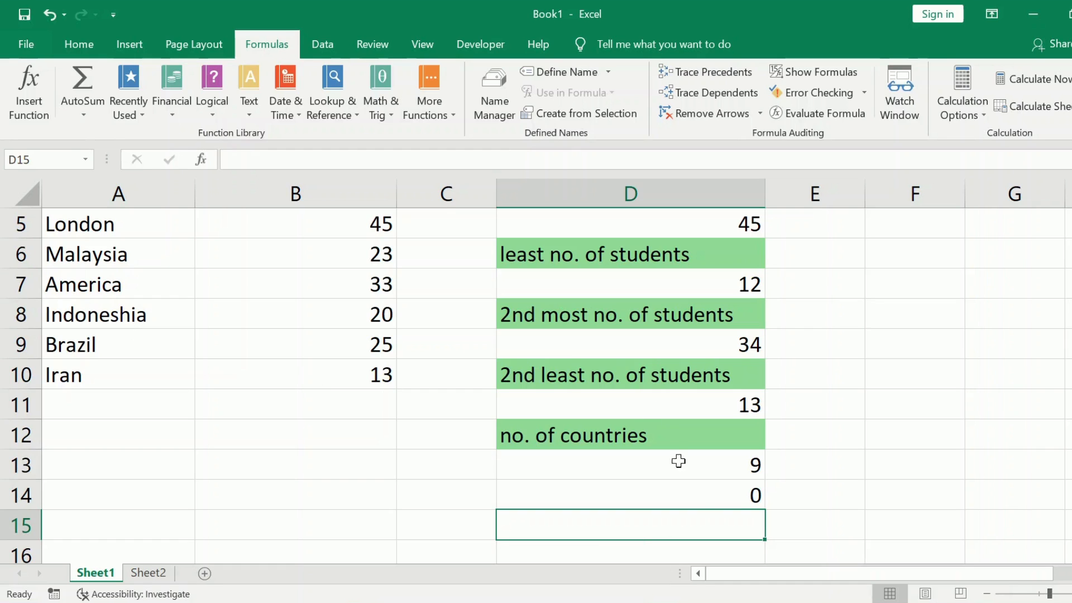
click(746, 502)
key(BackSpace)
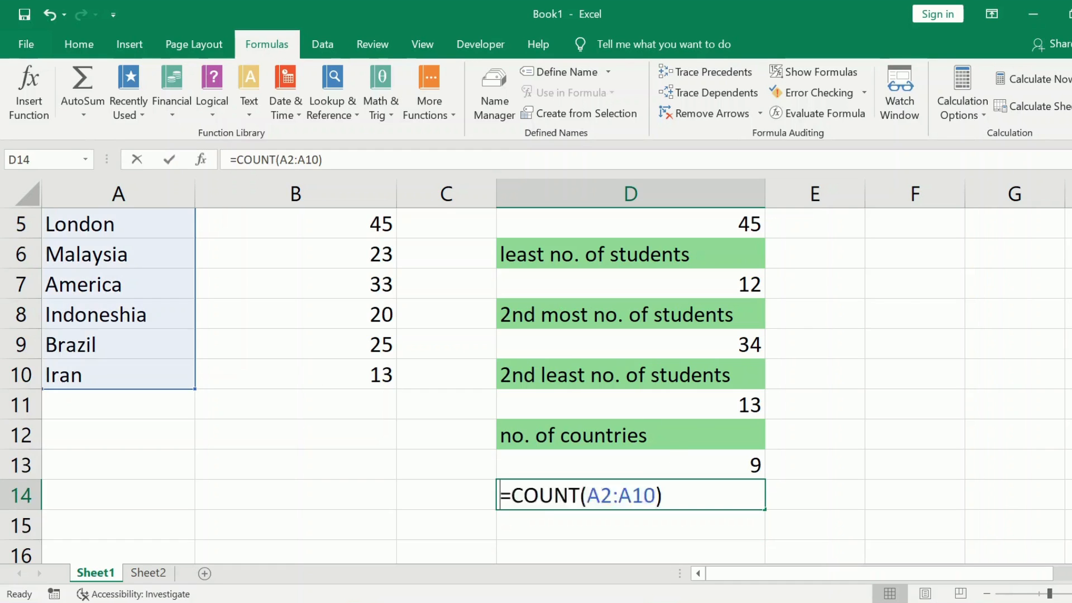
click(813, 489)
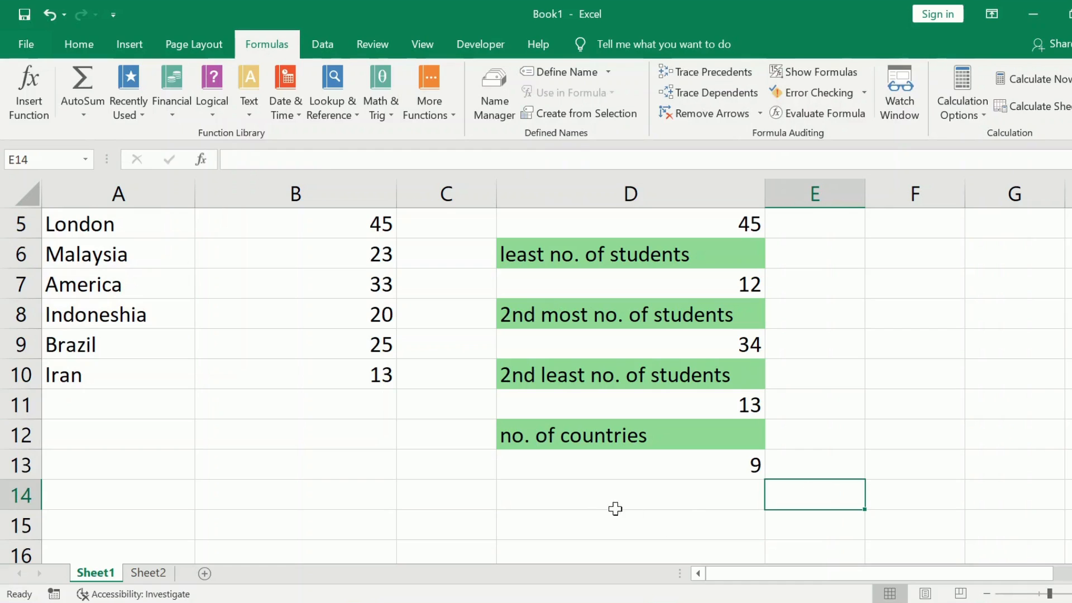
- Enter the formula =counta(A2:A10) in cell D14 to count the country names
click(595, 485)
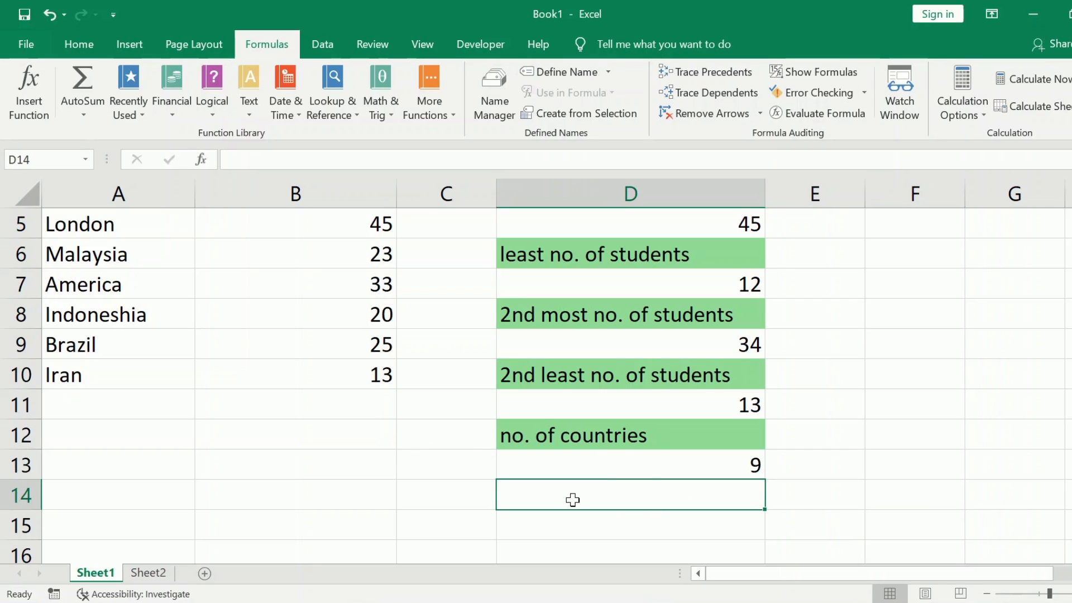
text(=counr)
key(BackSpace)
text(ta)
text())
key(BackSpace)
text(()
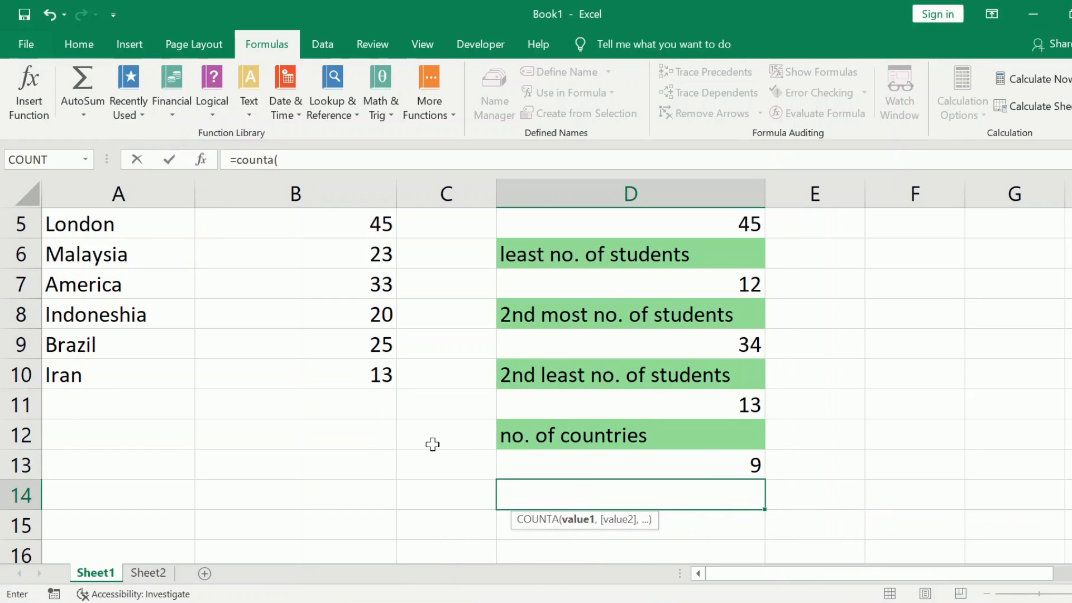
scroll(433, 445, up, 2)
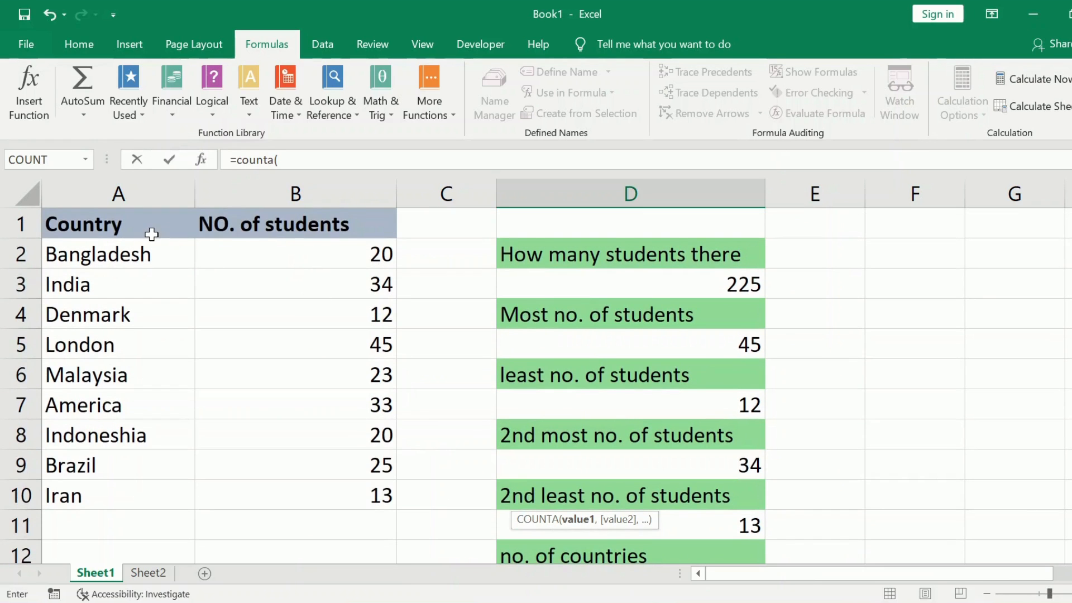
drag(151, 243, 155, 493)
scroll(440, 433, down, 1)
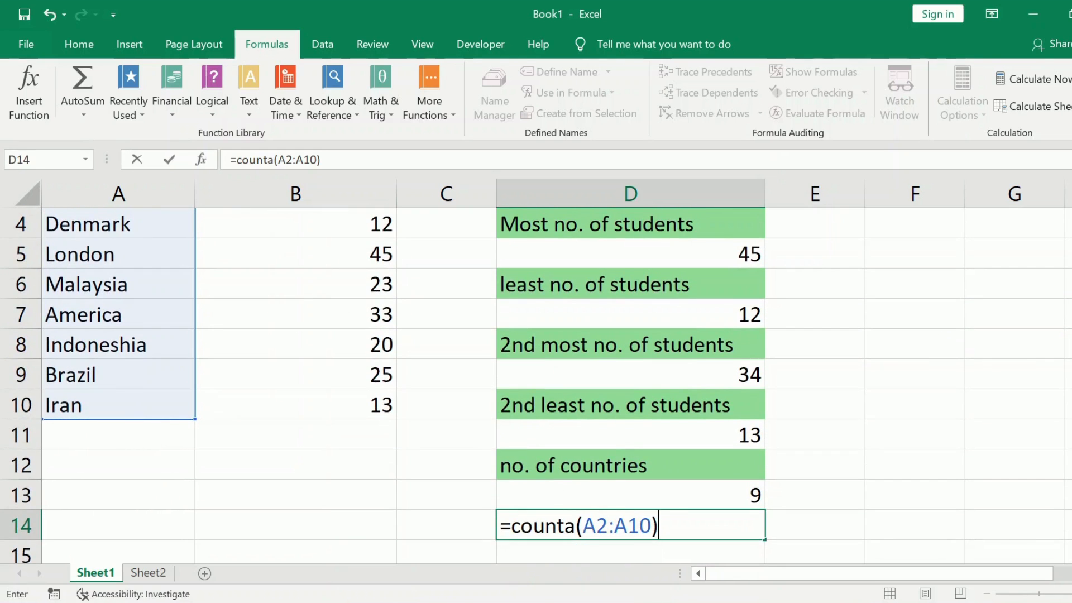
key(Return)
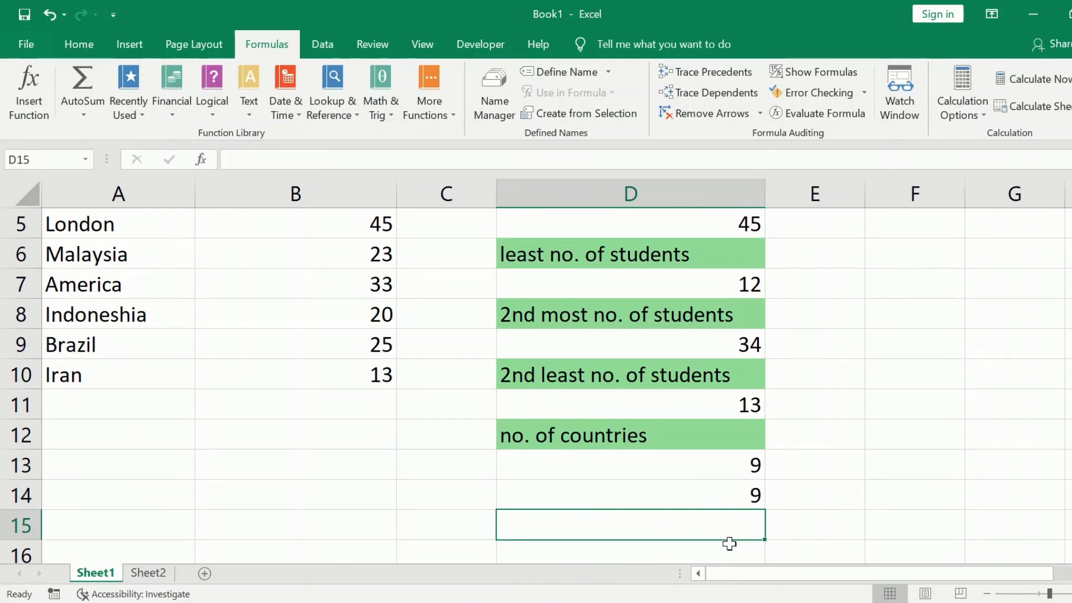
- Switch to Sheet2 and look over its student table and the question labels in column D
scroll(383, 474, up, 2)
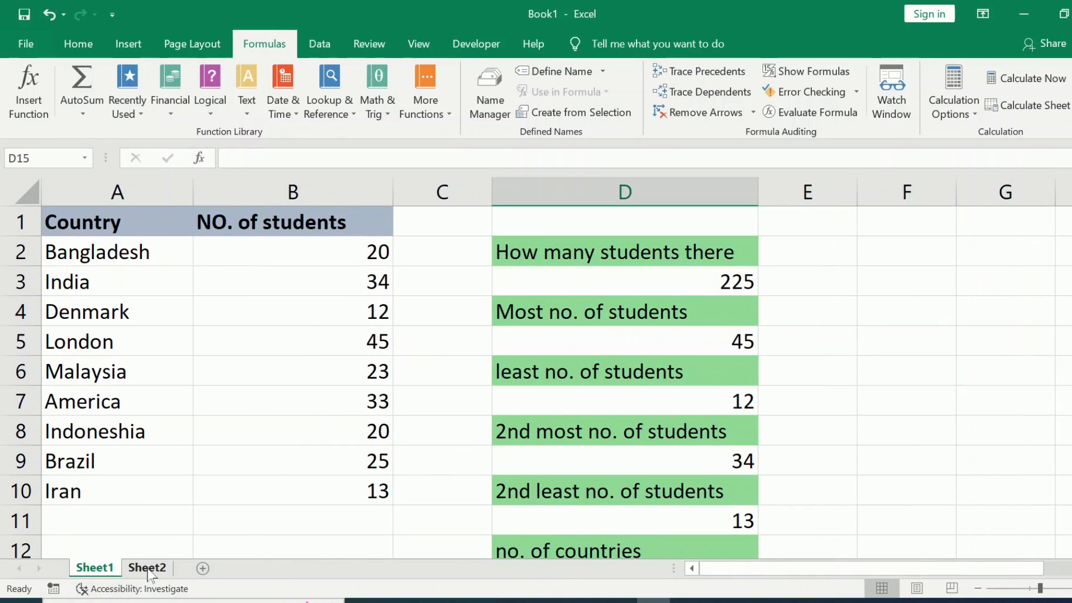
click(147, 567)
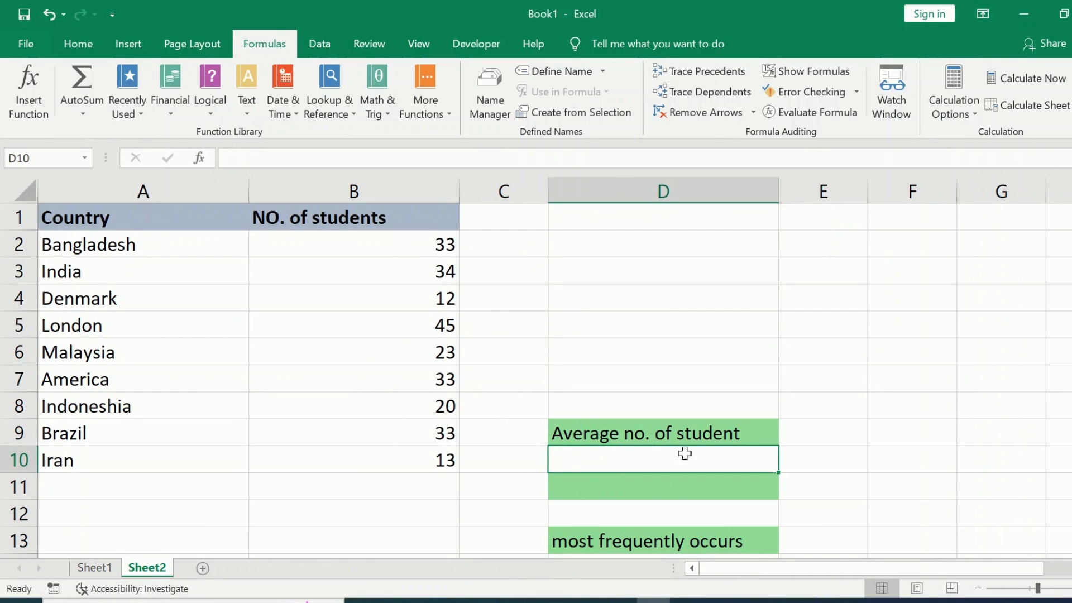
scroll(682, 452, down, 1)
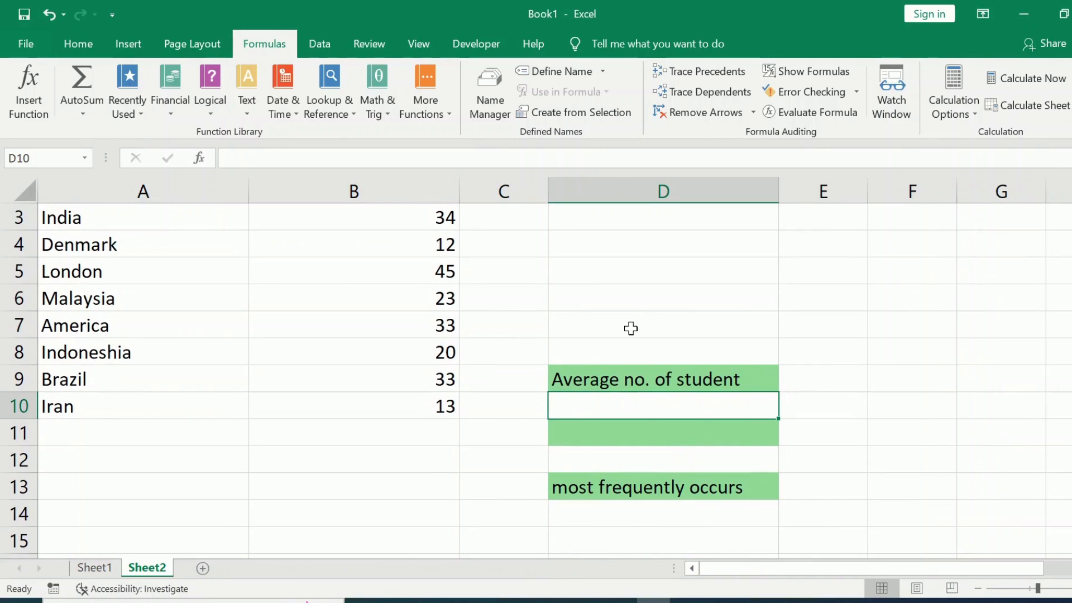
scroll(629, 309, up, 1)
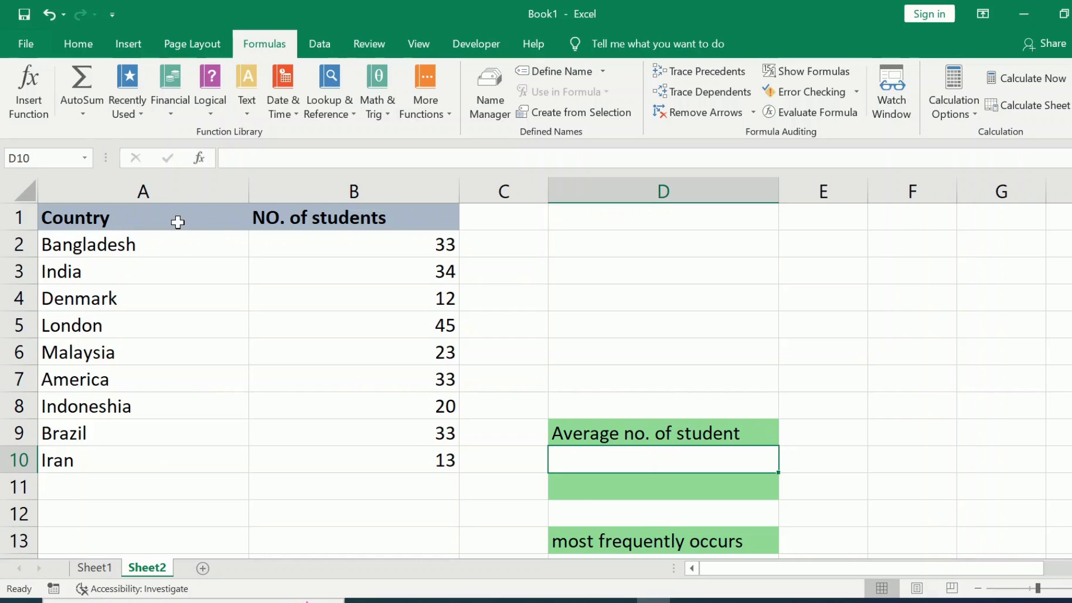
- Calculate the average number of students in cell D10 with the formula =AVERAGE(B2:B10)
click(84, 115)
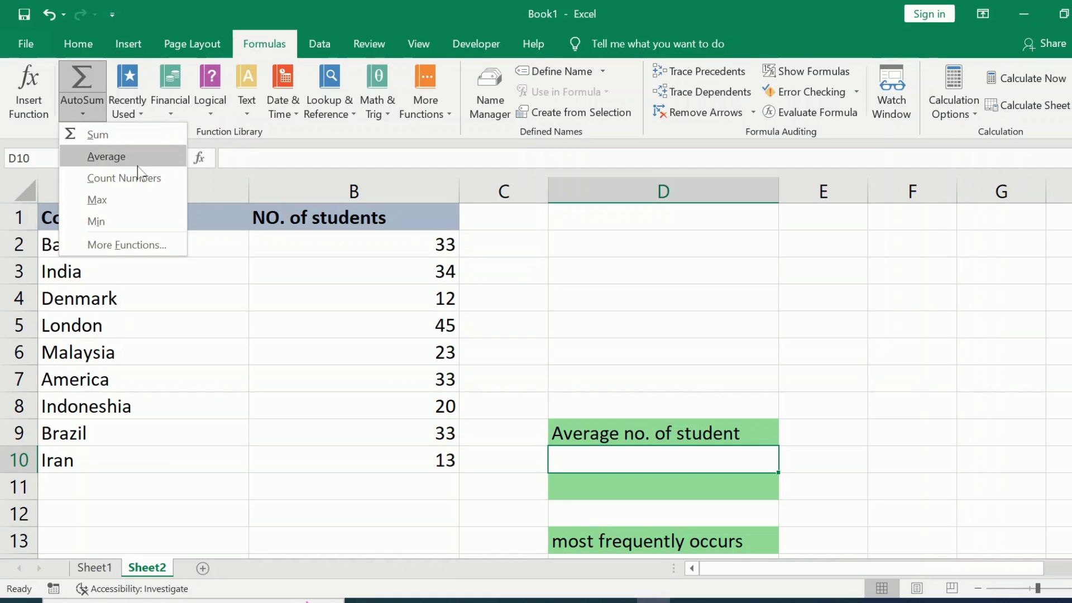
click(121, 159)
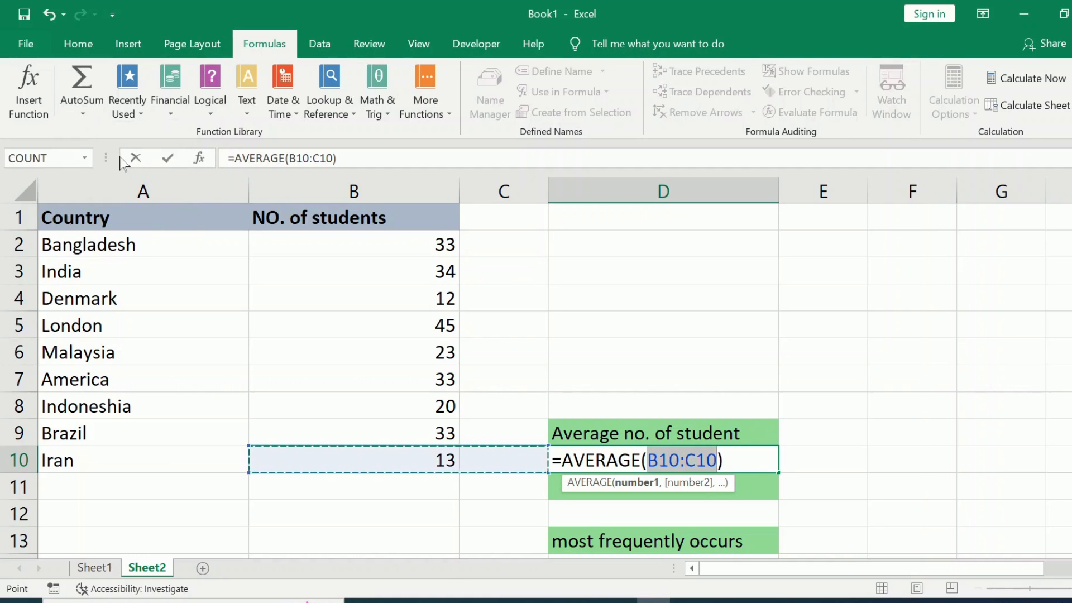
click(371, 249)
drag(371, 249, 390, 446)
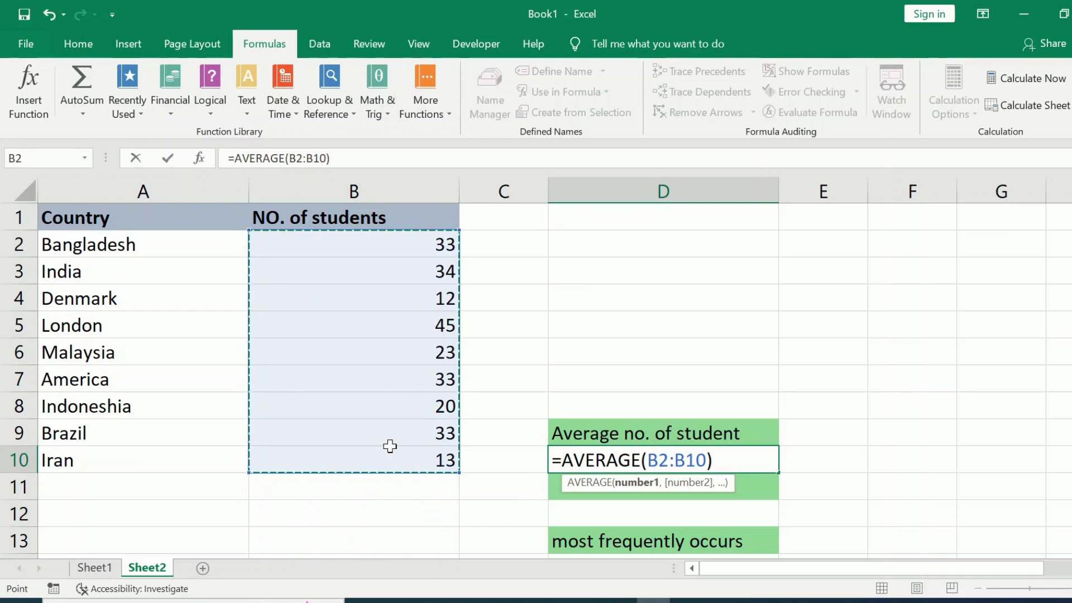
key(Return)
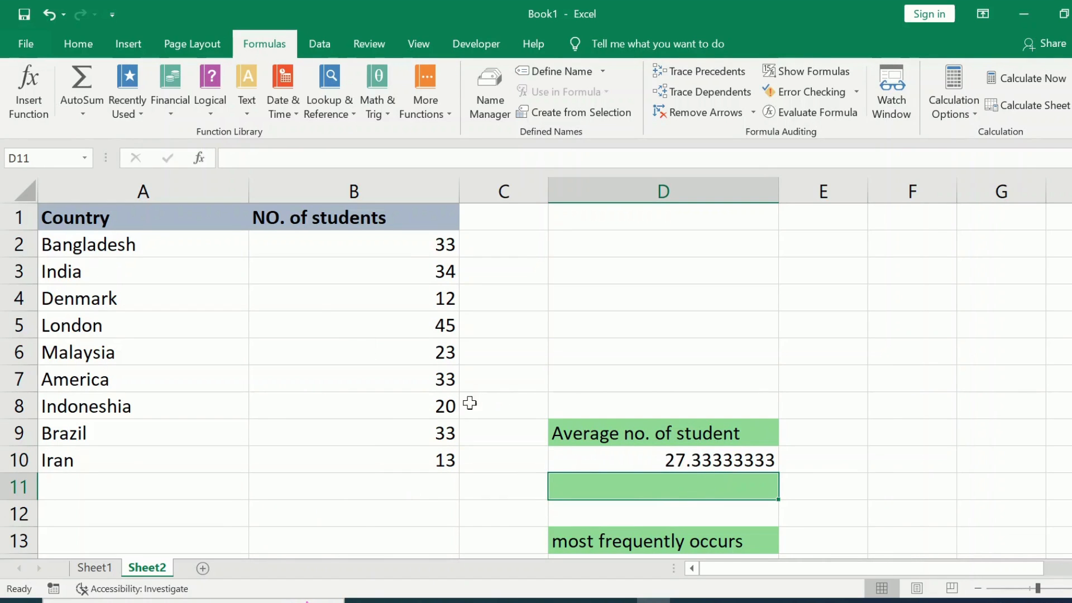
- Enter the formula =mode(B2:B10) in cell D14 to find the most frequently occurring number of students
scroll(697, 514, down, 2)
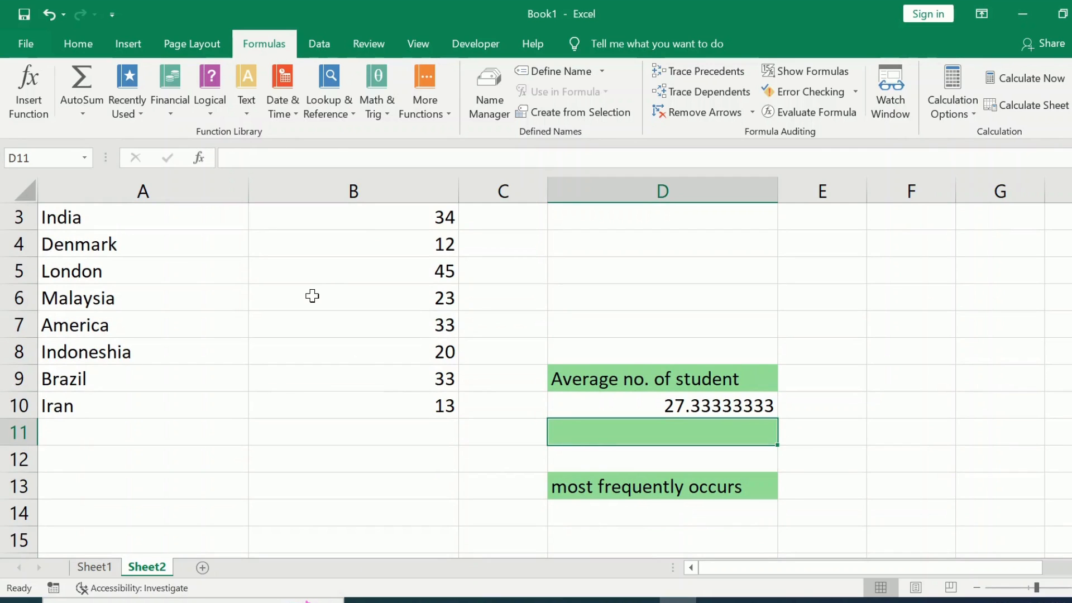
scroll(313, 294, up, 2)
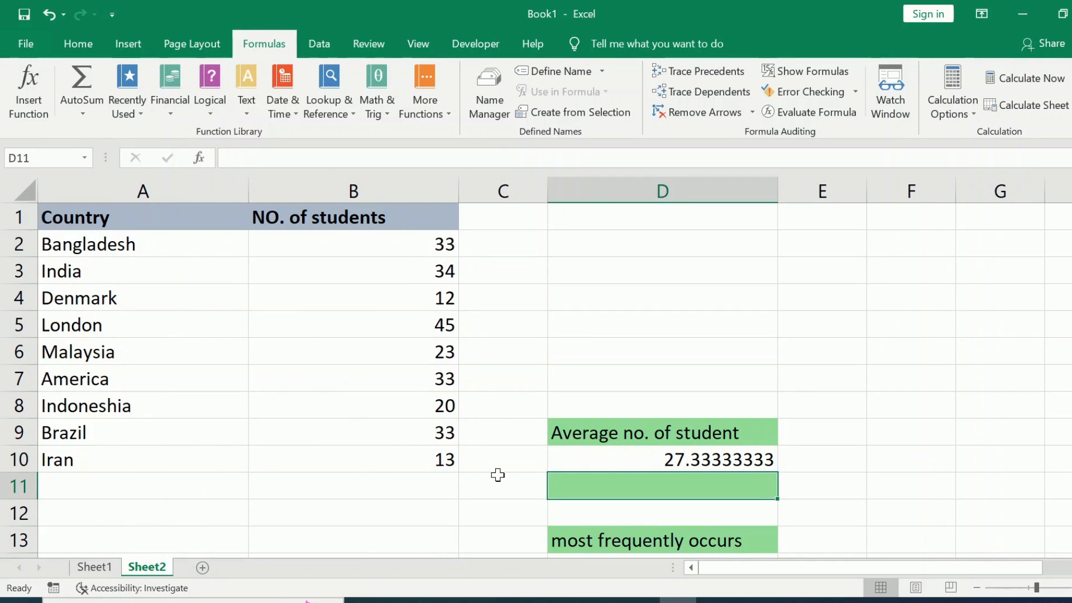
scroll(496, 474, down, 1)
click(624, 495)
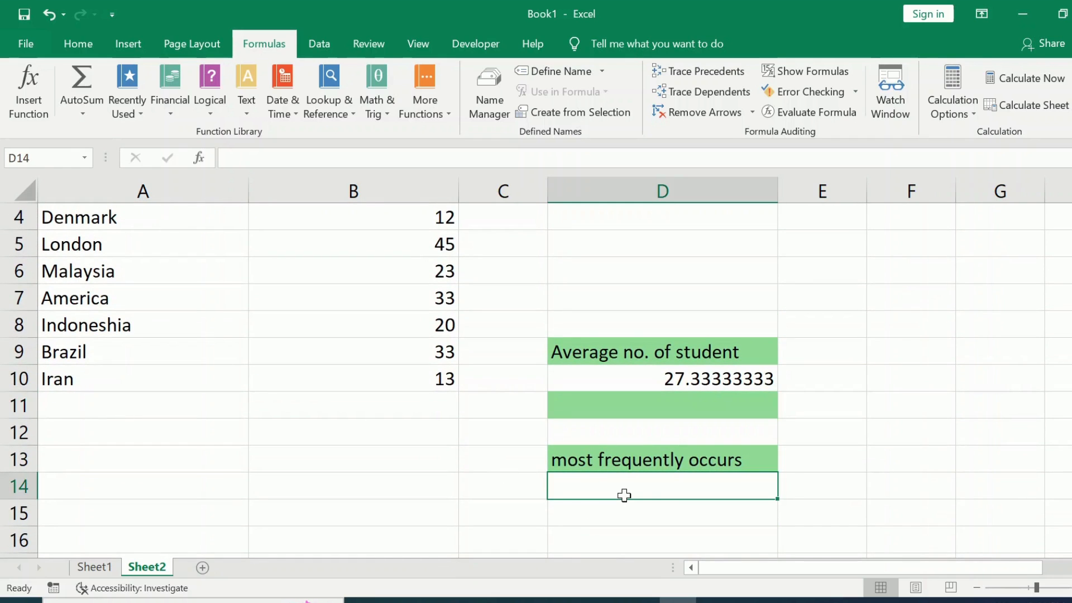
text(=mode()
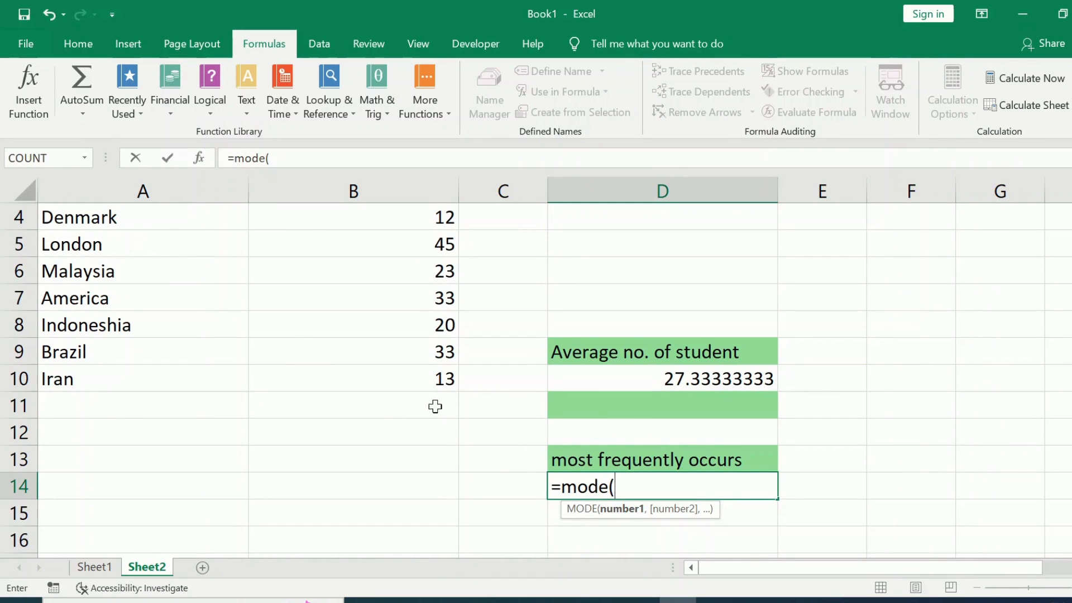
scroll(292, 347, up, 1)
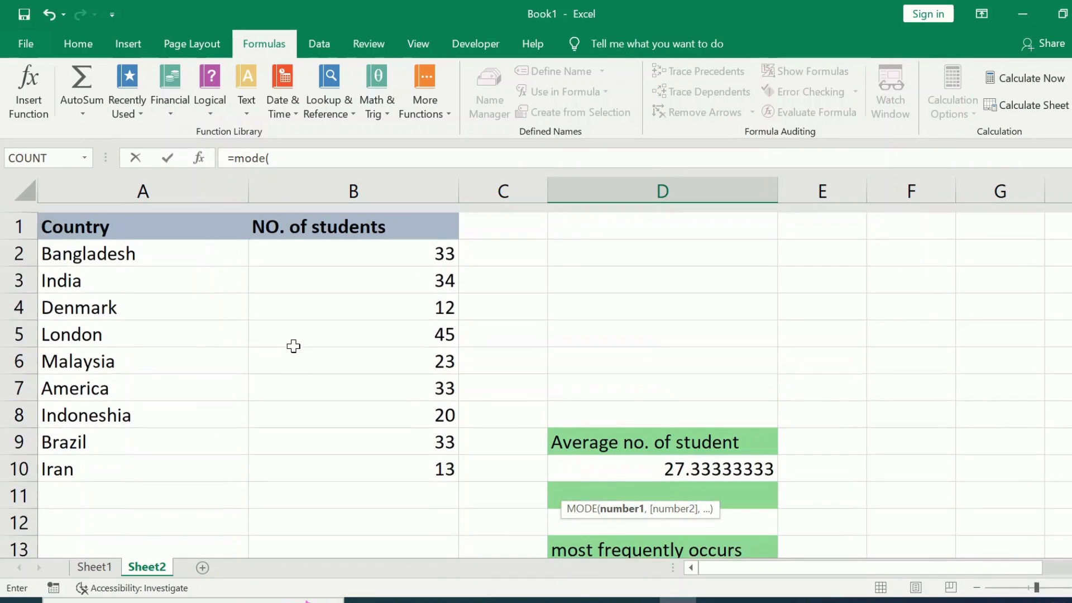
drag(375, 238, 378, 455)
text())
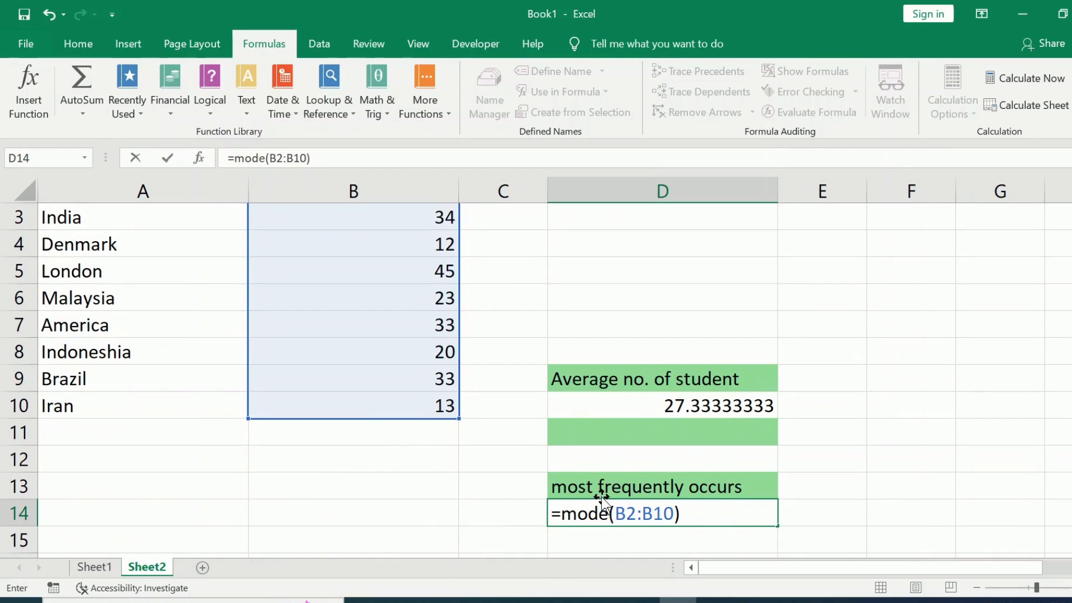
key(Return)
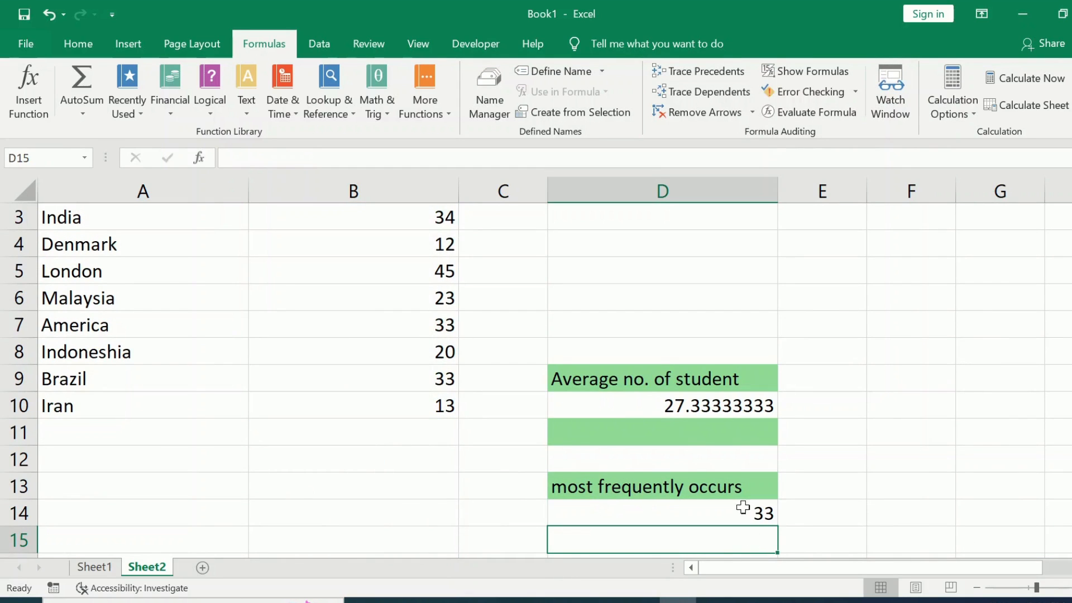
scroll(395, 366, up, 1)
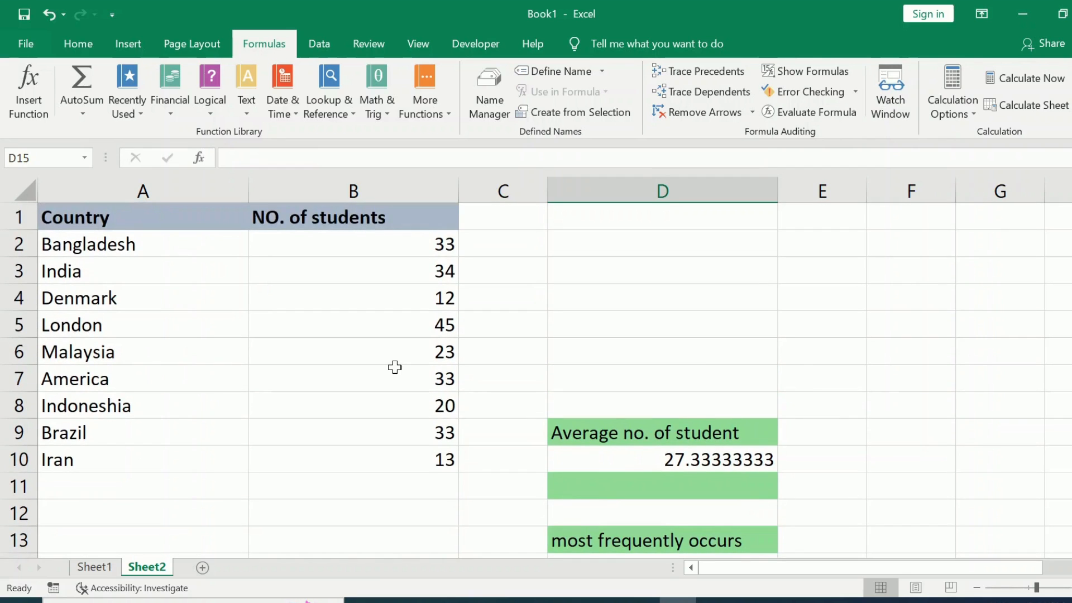
scroll(706, 370, down, 2)
scroll(473, 314, up, 2)
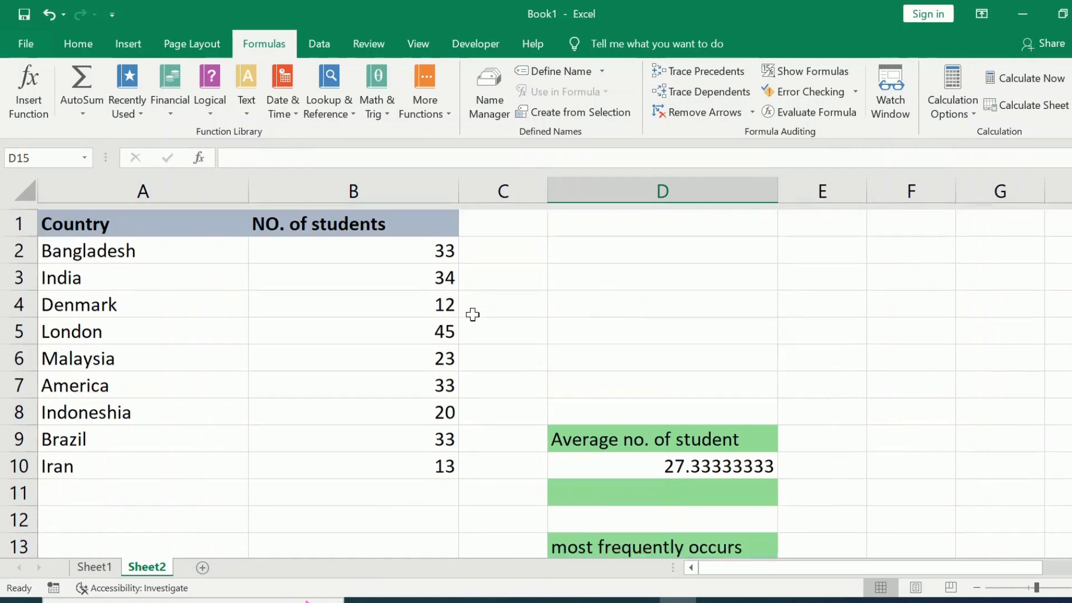